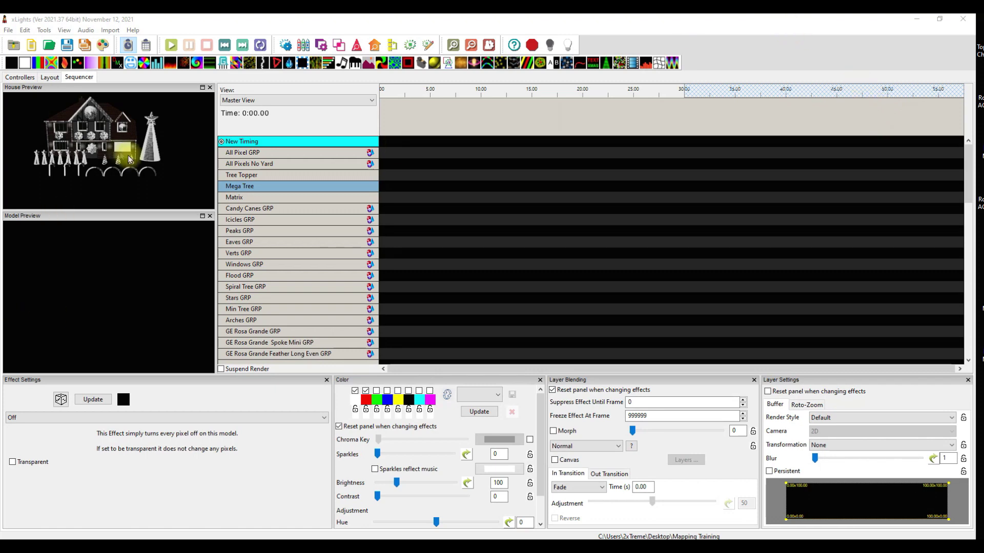
Open the house layout and save its pending changes.
{"action": "left_click", "coordinate": [51, 77]}
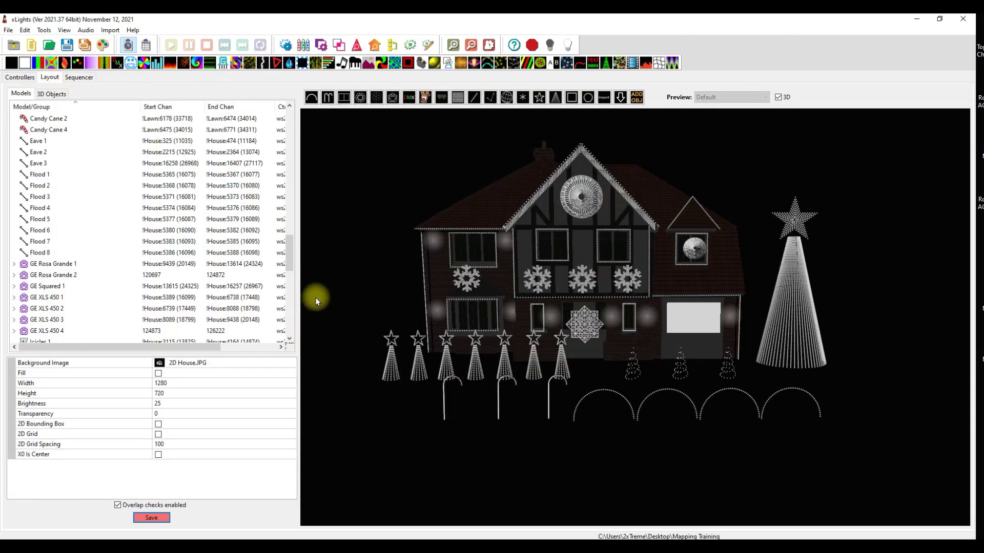
{"action": "left_click", "coordinate": [162, 520]}
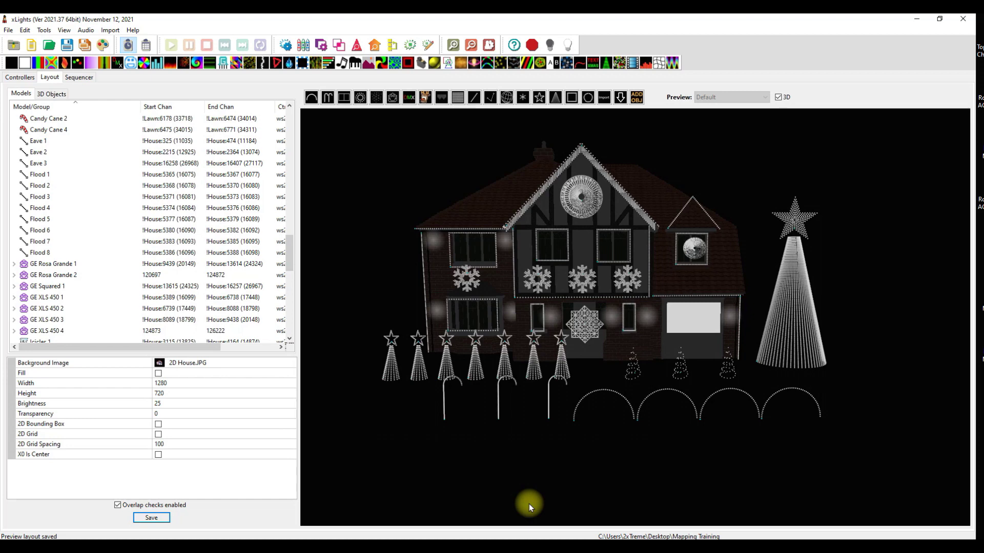
Start a new musical sequence using the Our House audio file from the Mapping Training Music folder.
{"action": "left_click", "coordinate": [29, 49]}
{"action": "left_click", "coordinate": [477, 305]}
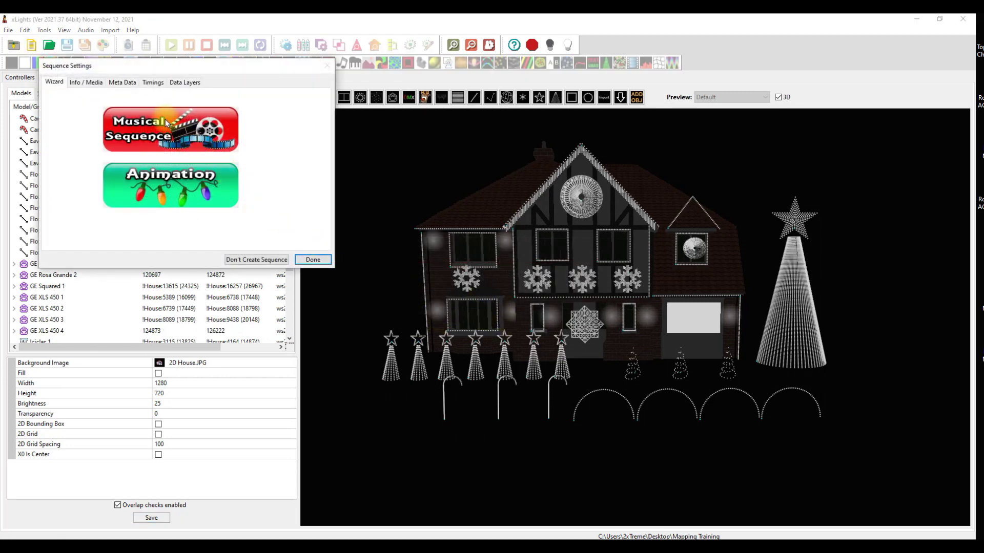
{"action": "left_click", "coordinate": [166, 123]}
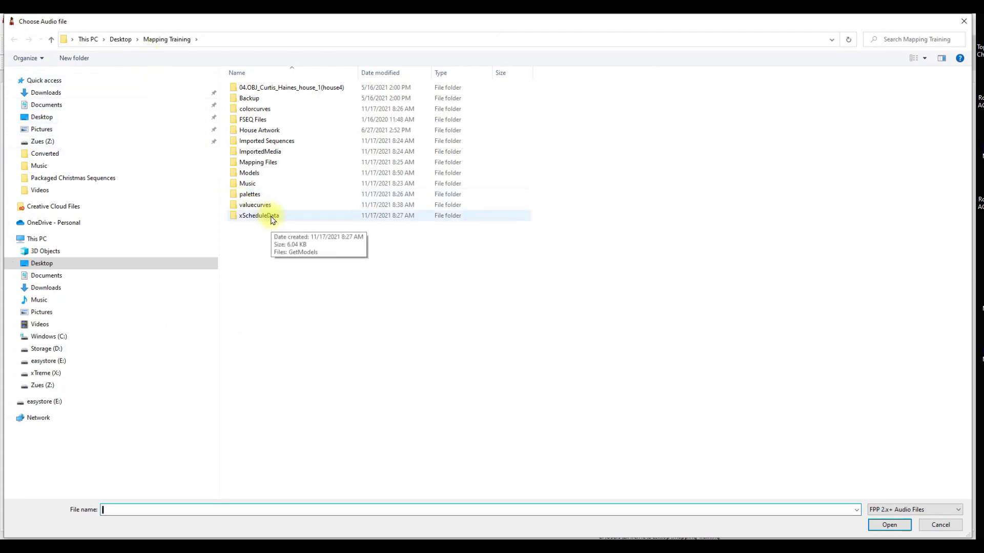
{"action": "double_click", "coordinate": [255, 184]}
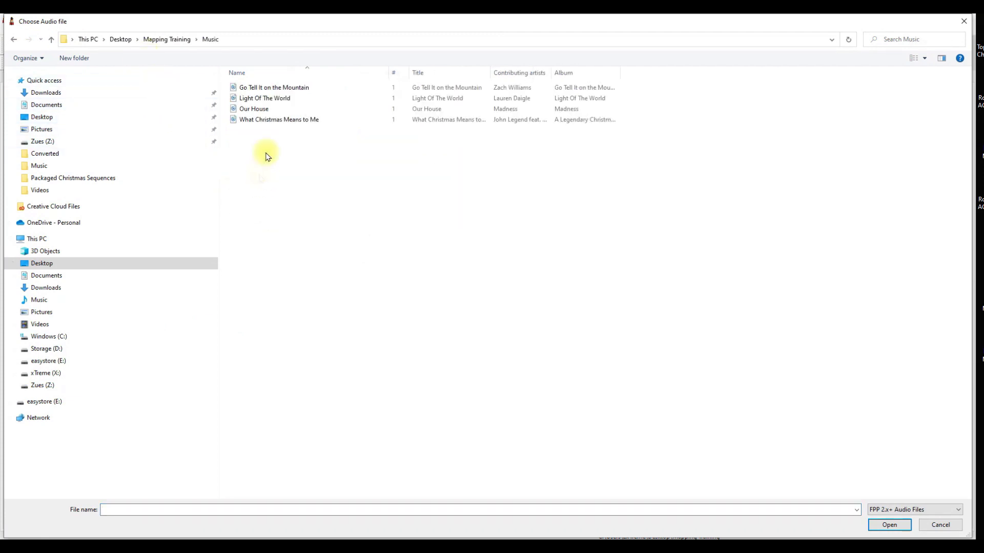
{"action": "left_click", "coordinate": [251, 109]}
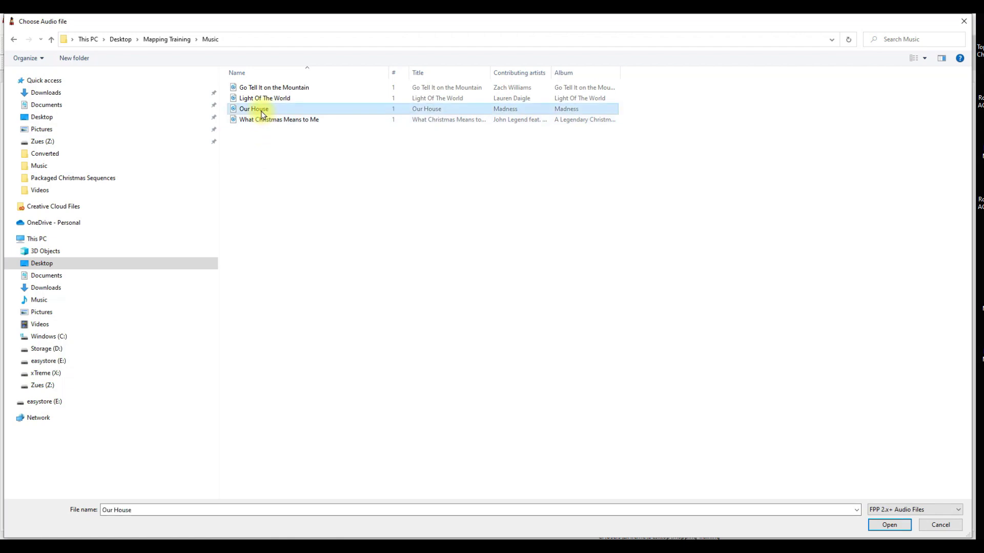
{"action": "left_click", "coordinate": [889, 524]}
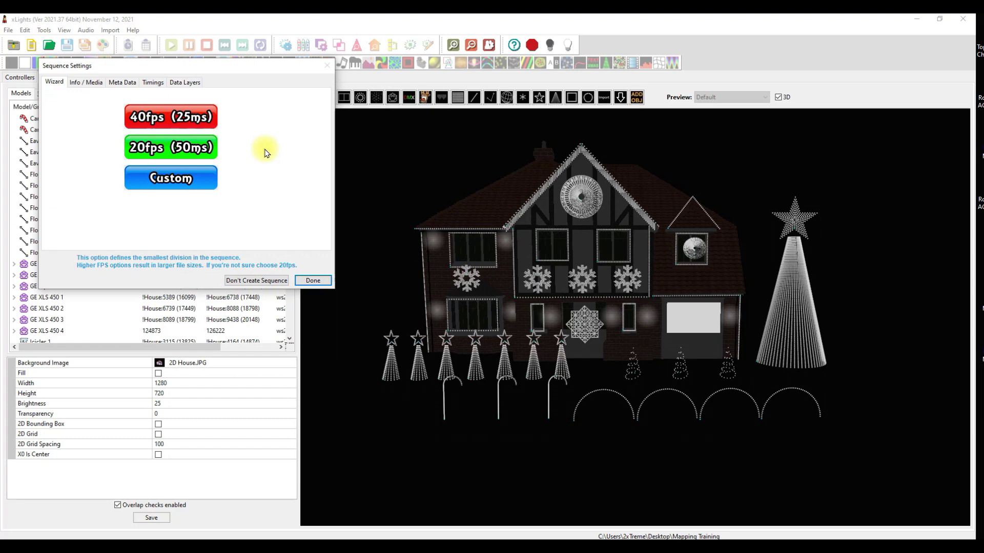
Set the new sequence to 40fps (25ms) with the Sequence View and finish creating it.
{"action": "left_click", "coordinate": [175, 123]}
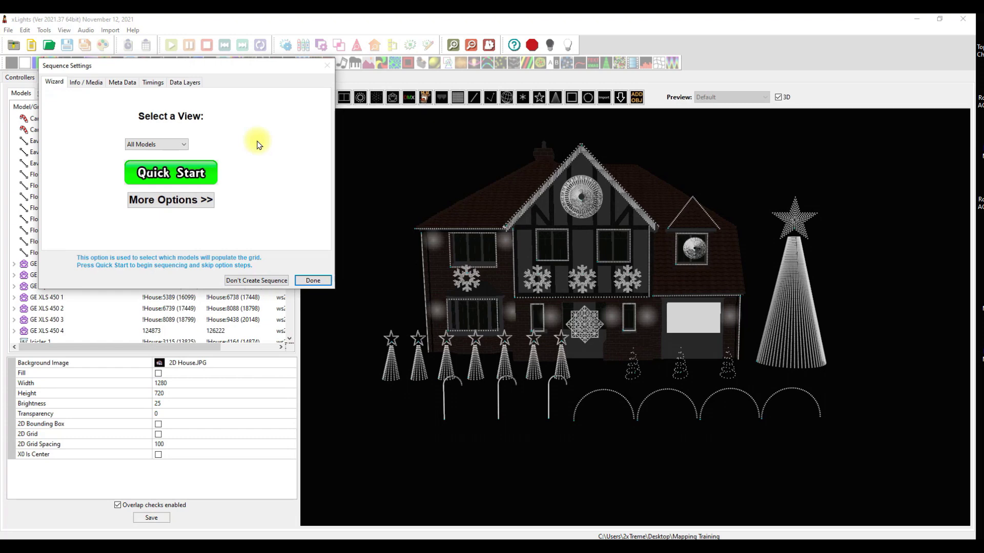
{"action": "left_click", "coordinate": [184, 146]}
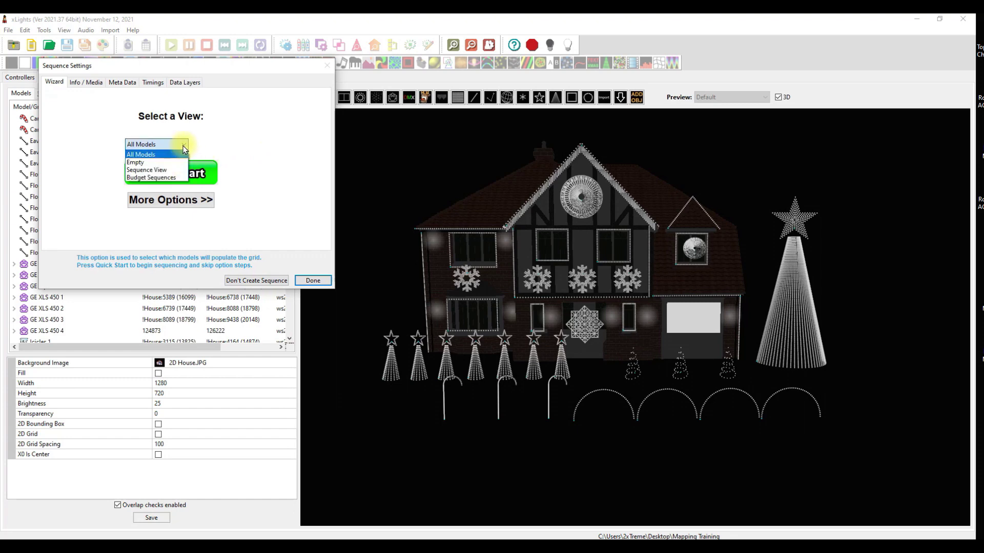
{"action": "left_click", "coordinate": [175, 174]}
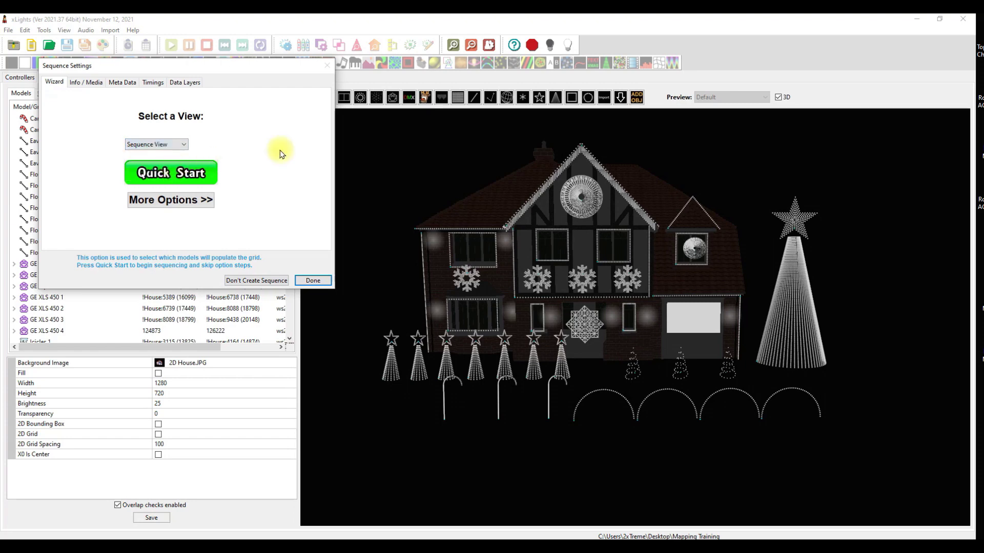
{"action": "left_click", "coordinate": [315, 281]}
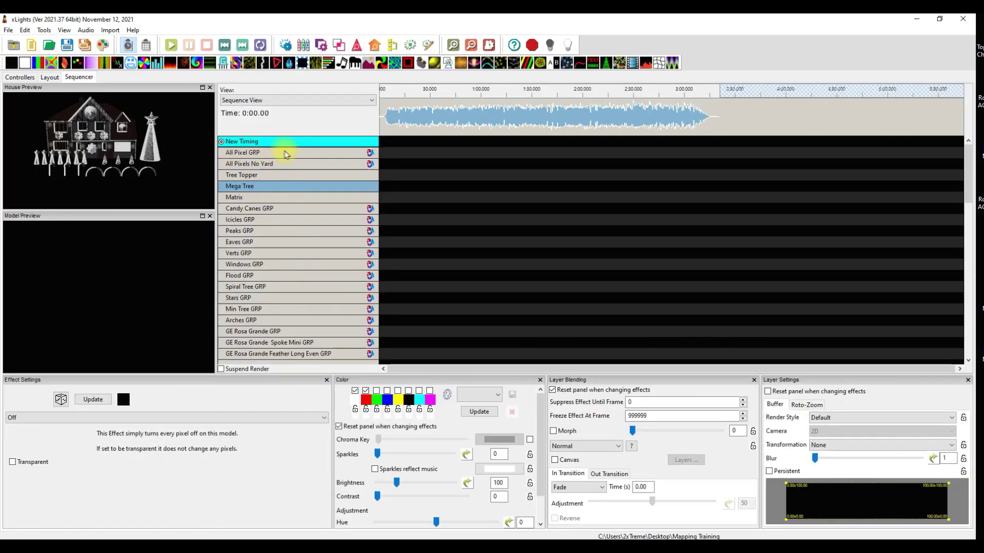
{"action": "scroll", "coordinate": [328, 251], "scroll_direction": "down", "scroll_amount": 5}
{"action": "scroll", "coordinate": [319, 272], "scroll_direction": "down", "scroll_amount": 8}
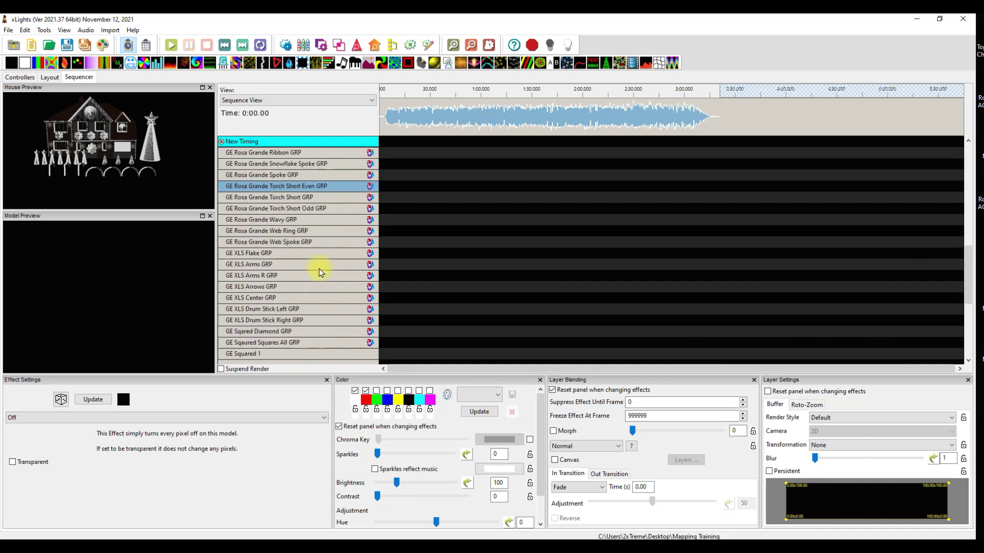
{"action": "scroll", "coordinate": [319, 272], "scroll_direction": "up", "scroll_amount": 8}
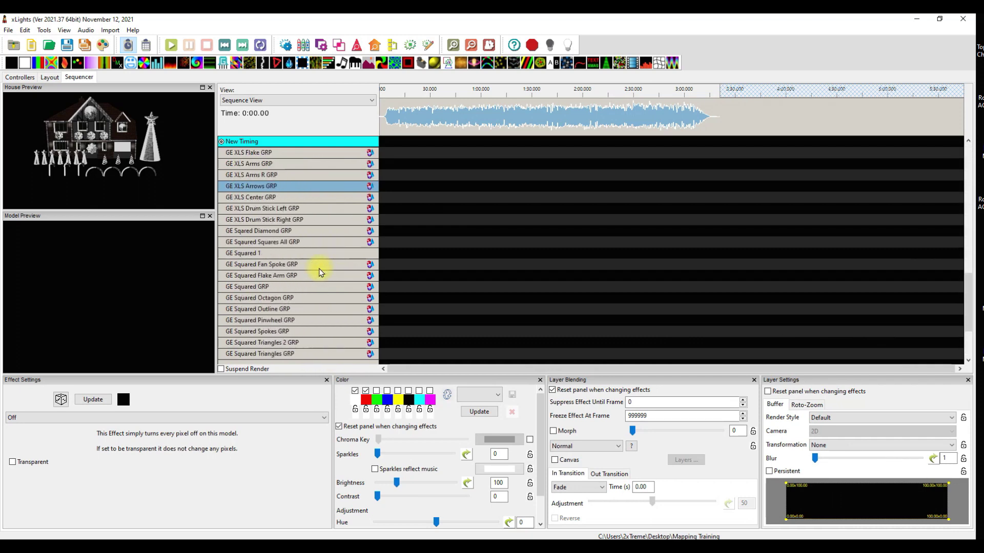
{"action": "scroll", "coordinate": [319, 272], "scroll_direction": "up", "scroll_amount": 4}
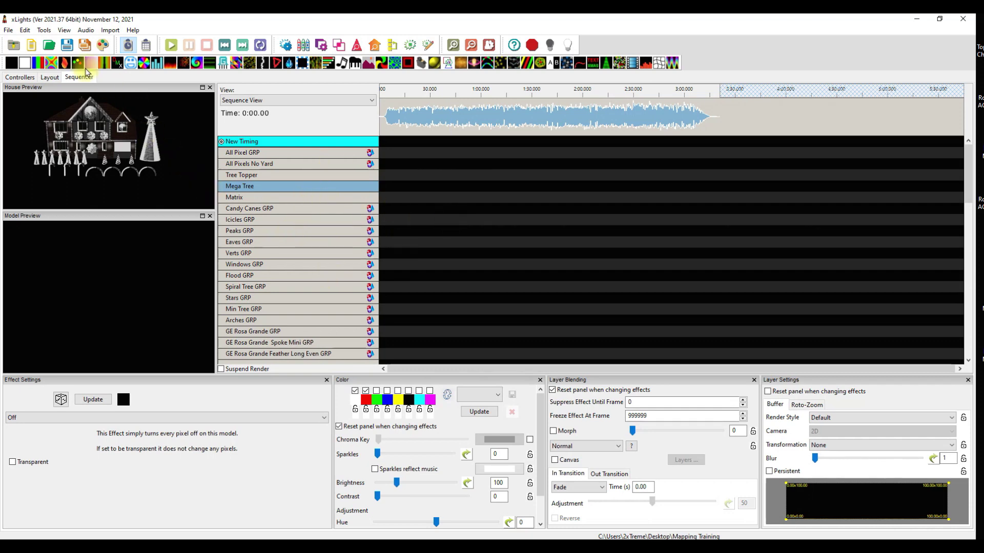
Save the sequence as Our House in the Mapping Training folder.
{"action": "left_click", "coordinate": [84, 45]}
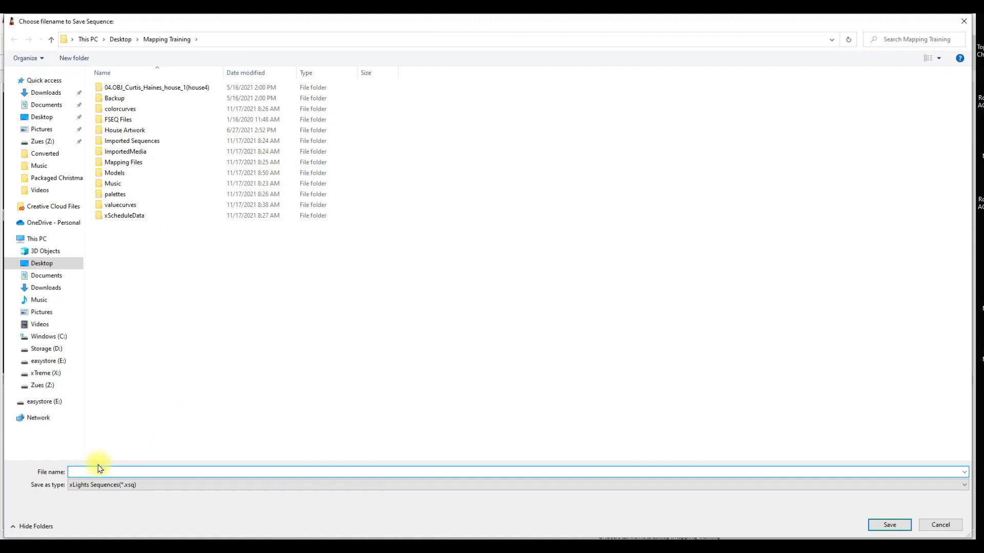
{"action": "type", "text": "Our House"}
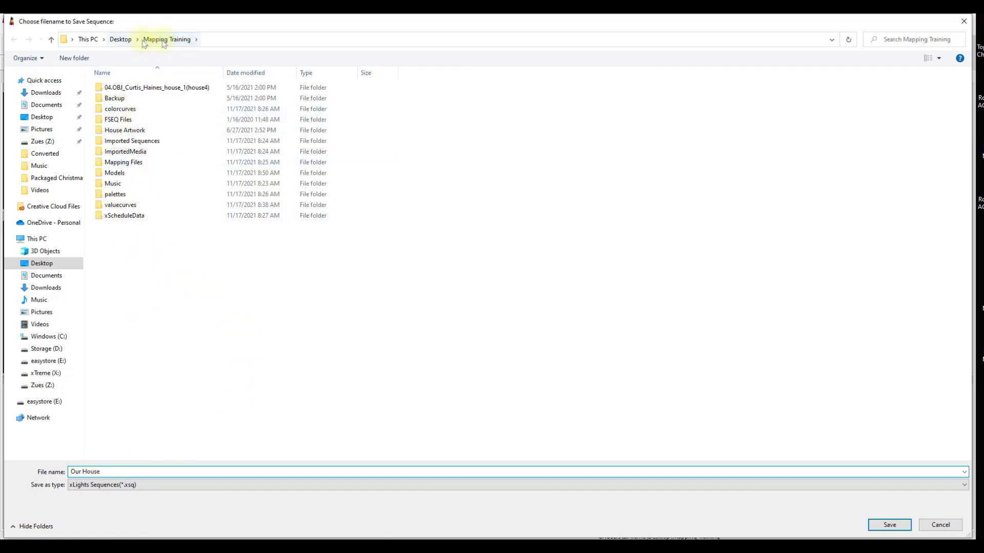
{"action": "left_click", "coordinate": [886, 525]}
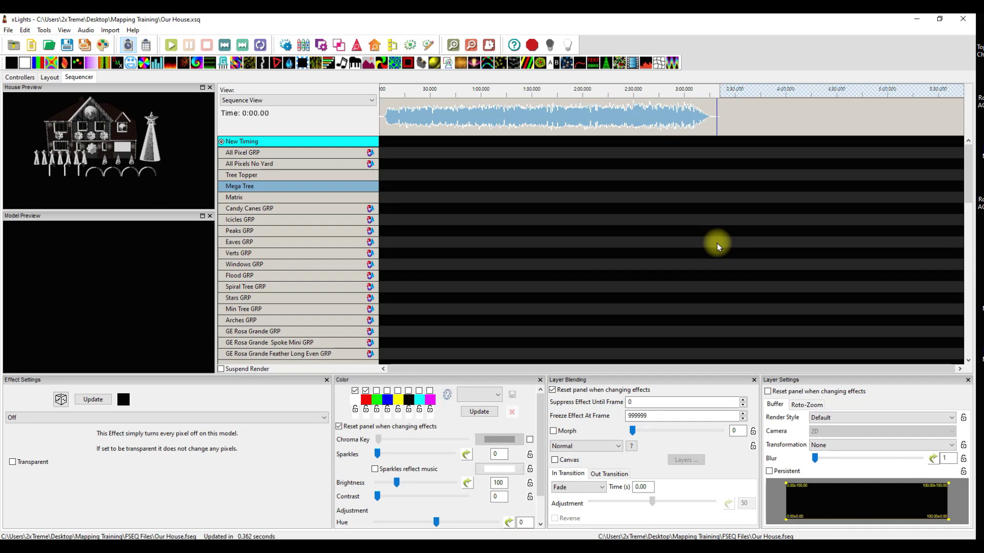
Start an effects import and browse to the xTreme Sequences folder inside Imported Sequences.
{"action": "left_click", "coordinate": [109, 30]}
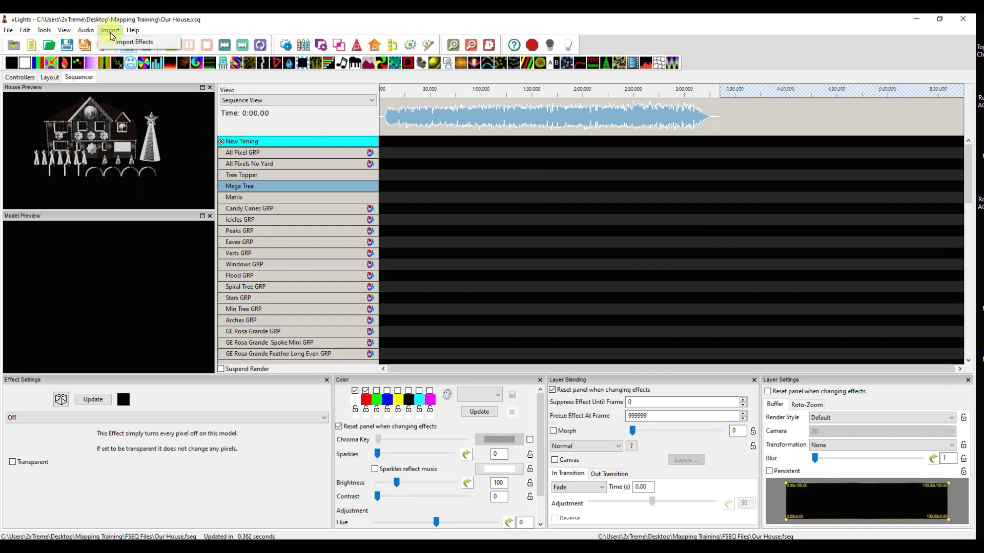
{"action": "left_click", "coordinate": [118, 43]}
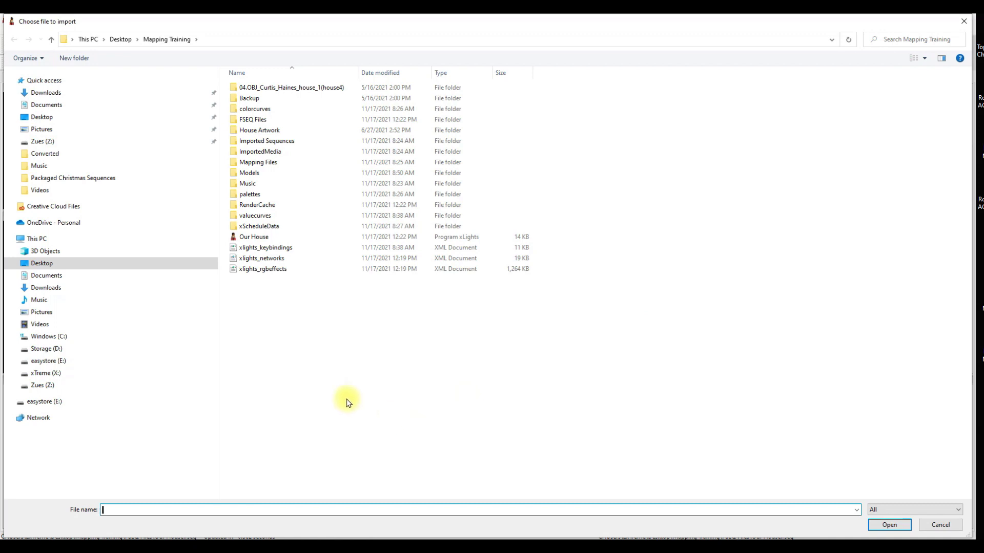
{"action": "double_click", "coordinate": [256, 141]}
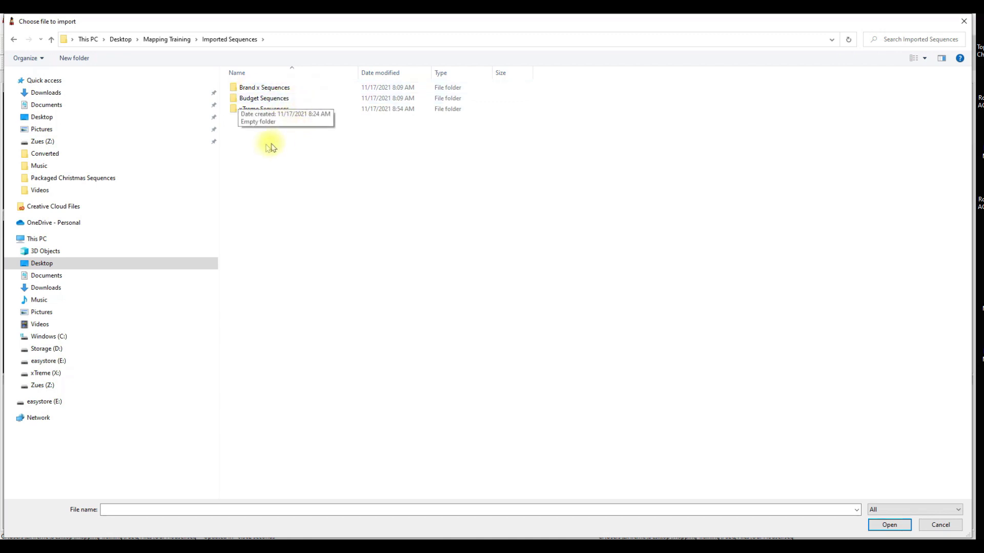
{"action": "left_click", "coordinate": [262, 114]}
{"action": "double_click", "coordinate": [262, 114]}
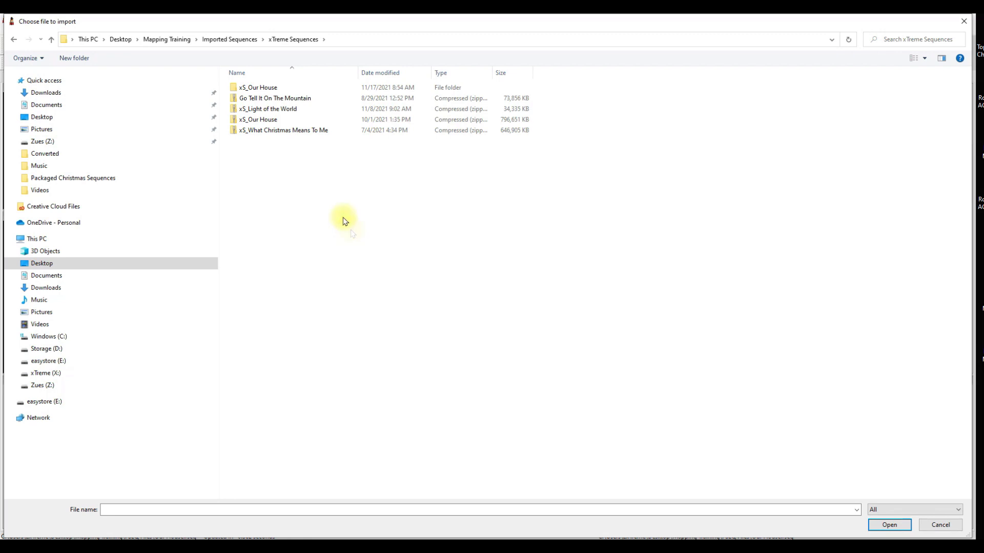
{"action": "left_click", "coordinate": [266, 92]}
{"action": "double_click", "coordinate": [265, 90]}
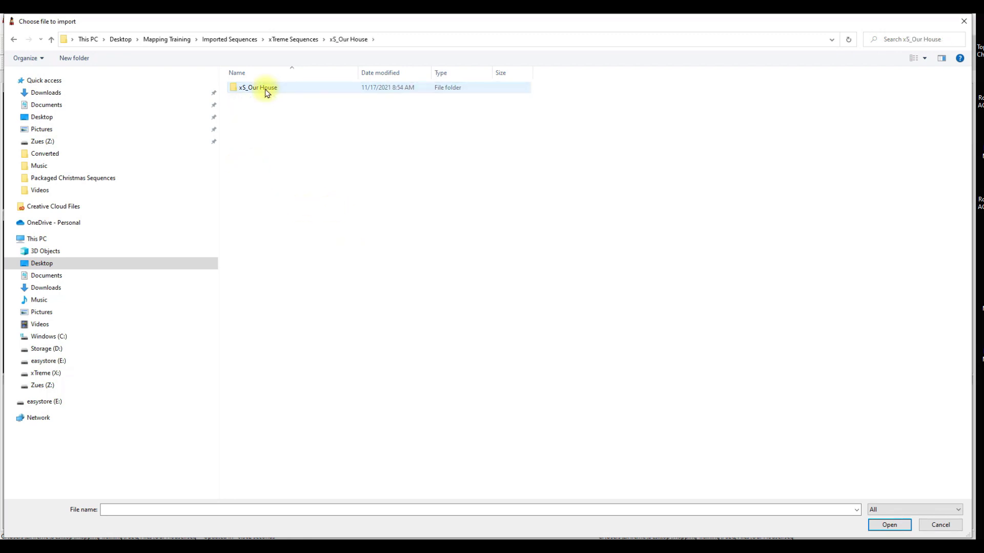
{"action": "double_click", "coordinate": [263, 89]}
{"action": "left_click", "coordinate": [263, 131]}
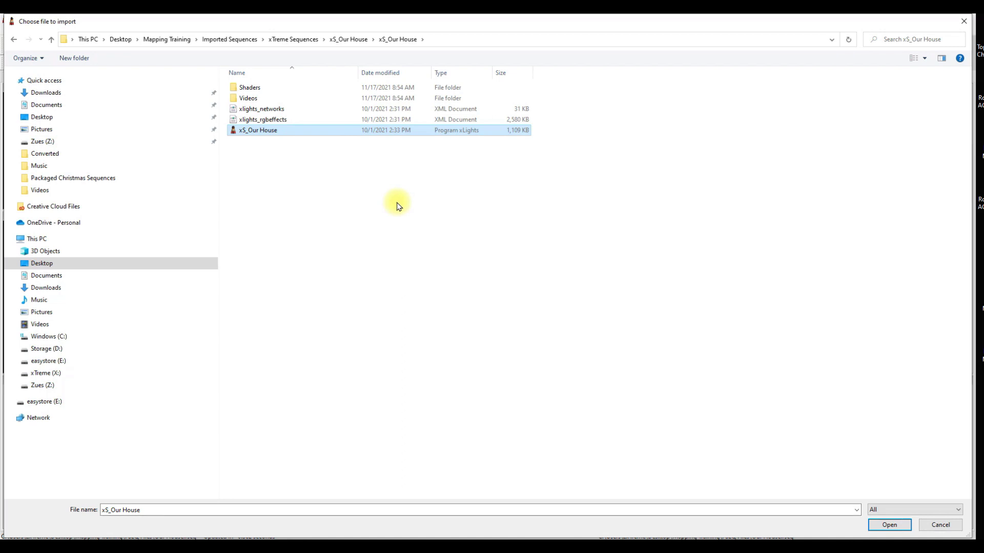
{"action": "left_click", "coordinate": [345, 41]}
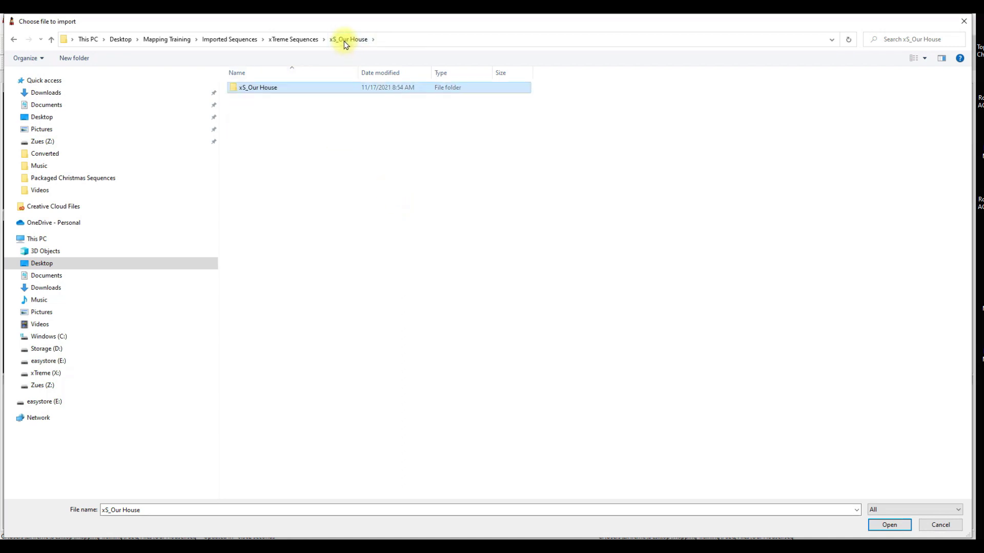
{"action": "left_click", "coordinate": [296, 40]}
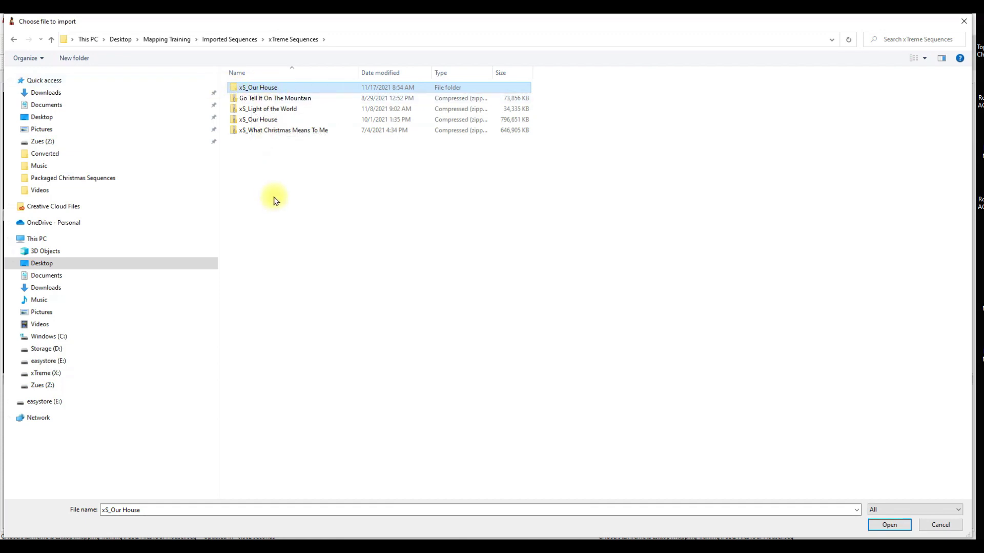
Import from the zipped xS_Our House package and maximize the Map Channels window.
{"action": "left_click", "coordinate": [260, 119]}
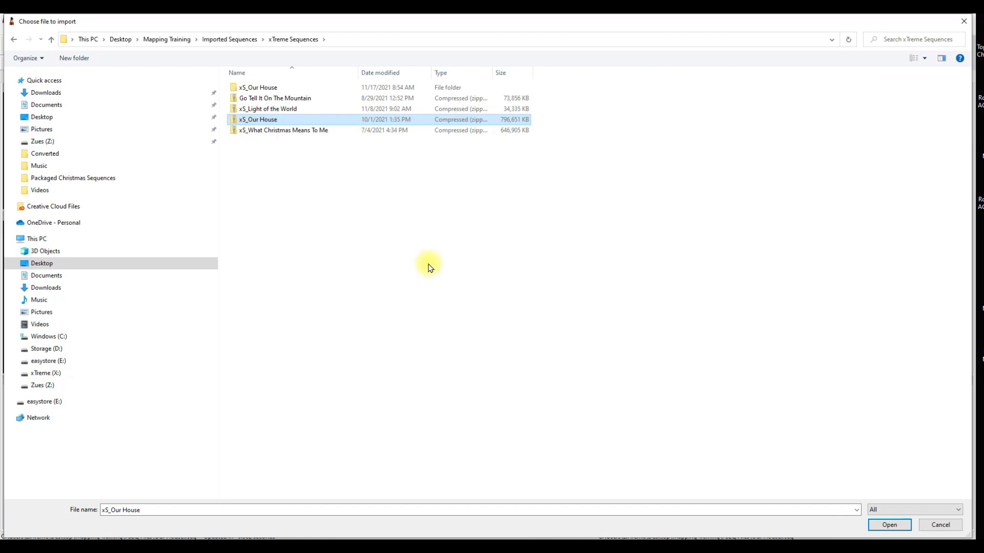
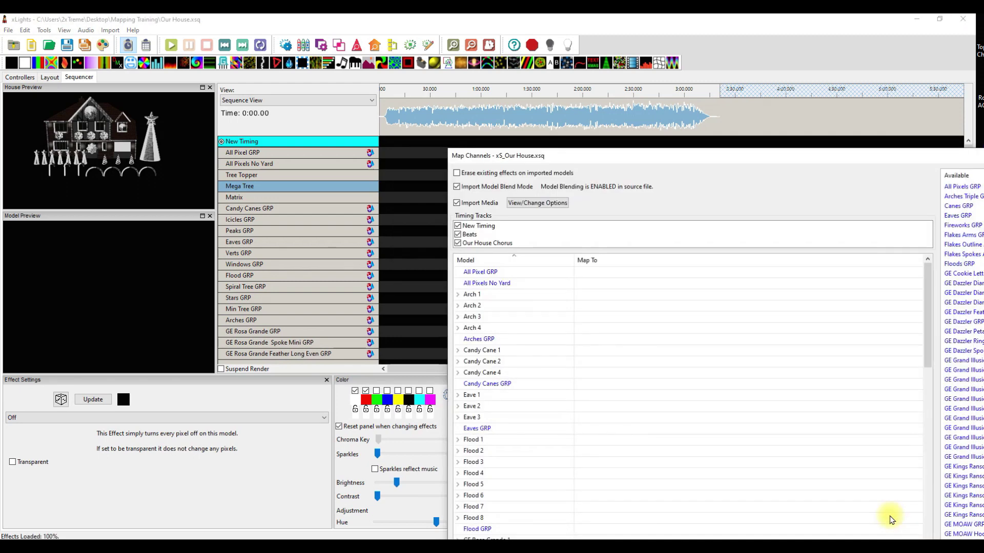
{"action": "left_click_drag", "start_coordinate": [782, 157], "coordinate": [464, 82]}
{"action": "double_click", "coordinate": [464, 82]}
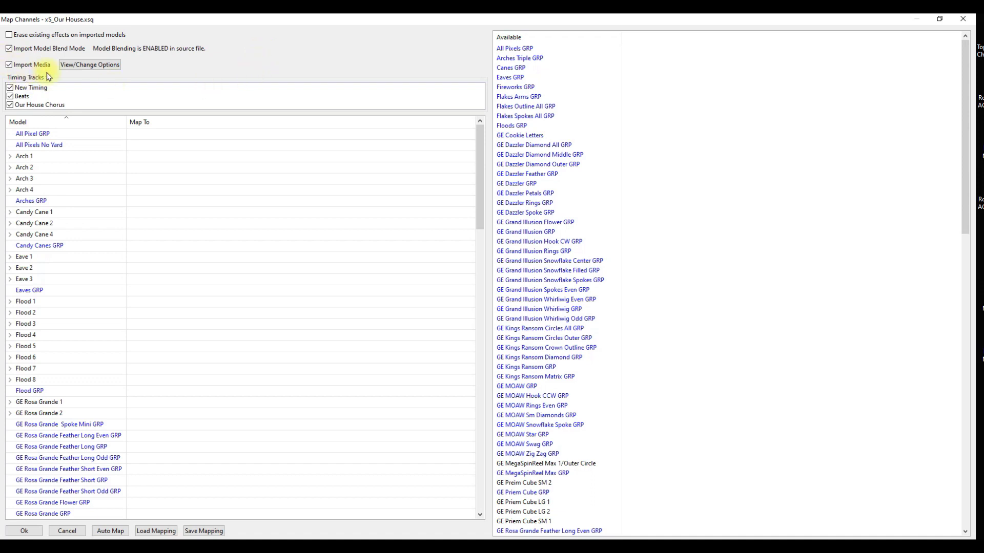
Review the target directories in the media import options and close them.
{"action": "left_click", "coordinate": [76, 65]}
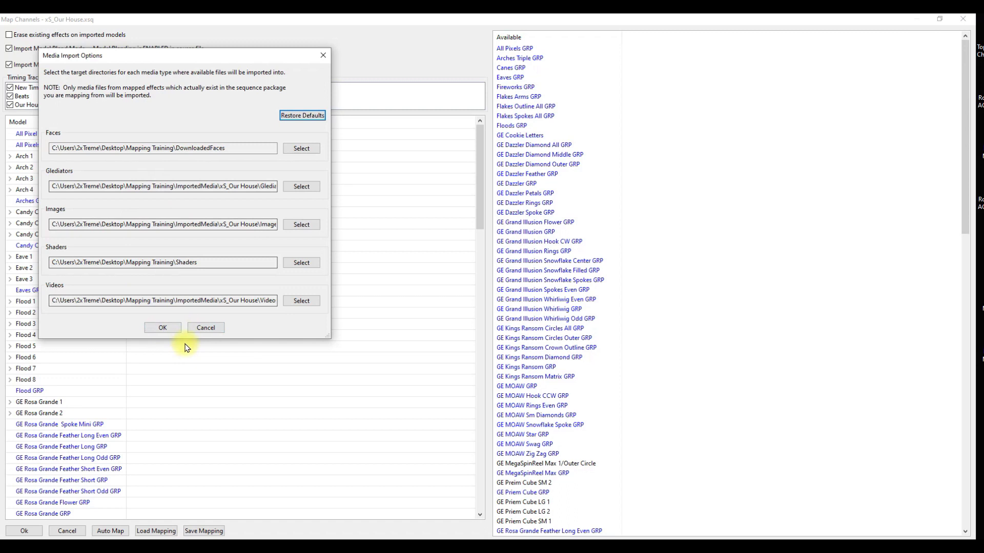
{"action": "left_click", "coordinate": [205, 328]}
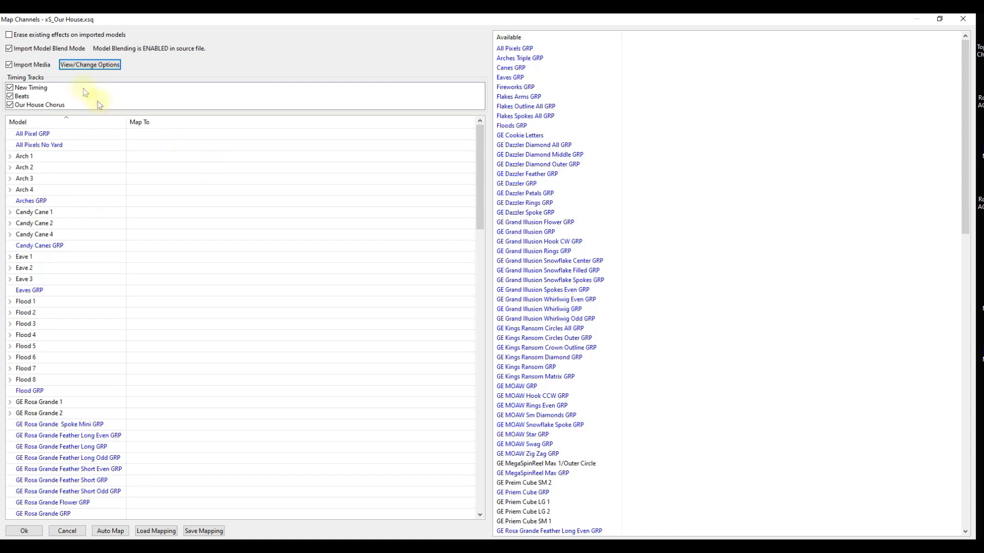
{"action": "mouse_move", "coordinate": [33, 69]}
Auto-map the imported groups to the layout's models and check the mapping down the model list.
{"action": "left_click", "coordinate": [110, 532]}
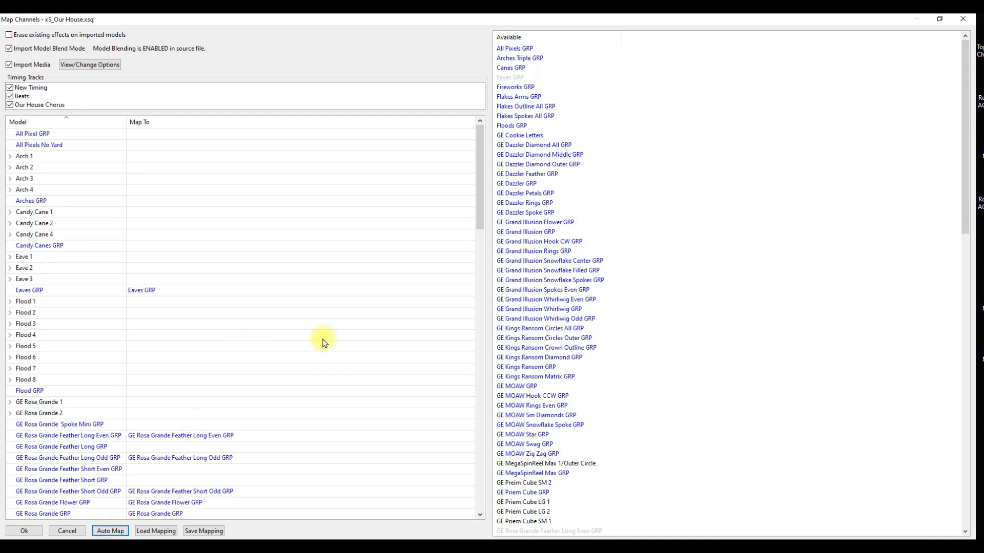
{"action": "left_click_drag", "start_coordinate": [478, 193], "coordinate": [485, 280]}
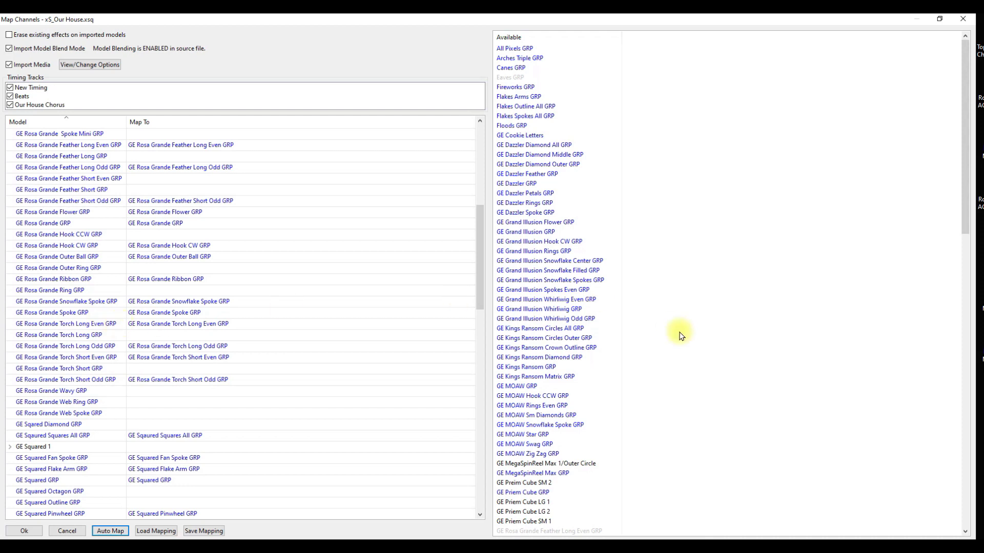
{"action": "scroll", "coordinate": [146, 369], "scroll_direction": "down", "scroll_amount": 14}
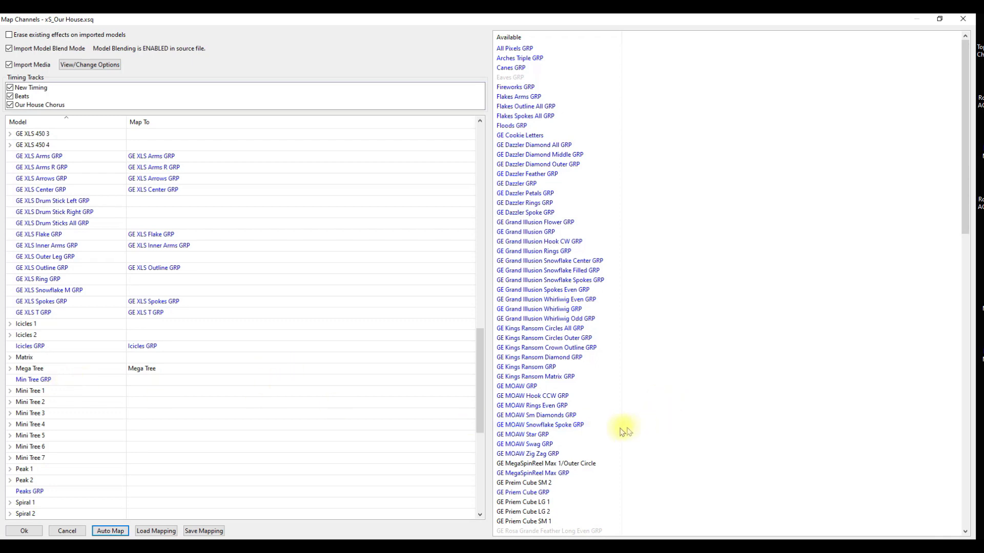
Map the available Mini Trees GRP to the Min Tree GRP model and clear that mapping again.
{"action": "scroll", "coordinate": [574, 441], "scroll_direction": "down", "scroll_amount": 10}
{"action": "scroll", "coordinate": [574, 441], "scroll_direction": "down", "scroll_amount": 15}
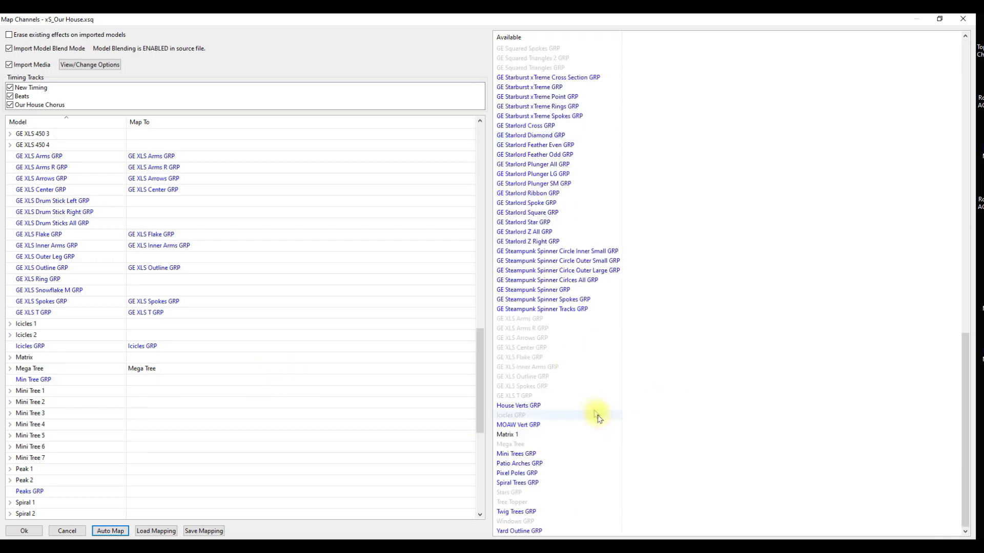
{"action": "left_click_drag", "start_coordinate": [521, 455], "coordinate": [174, 379]}
{"action": "double_click", "coordinate": [154, 382]}
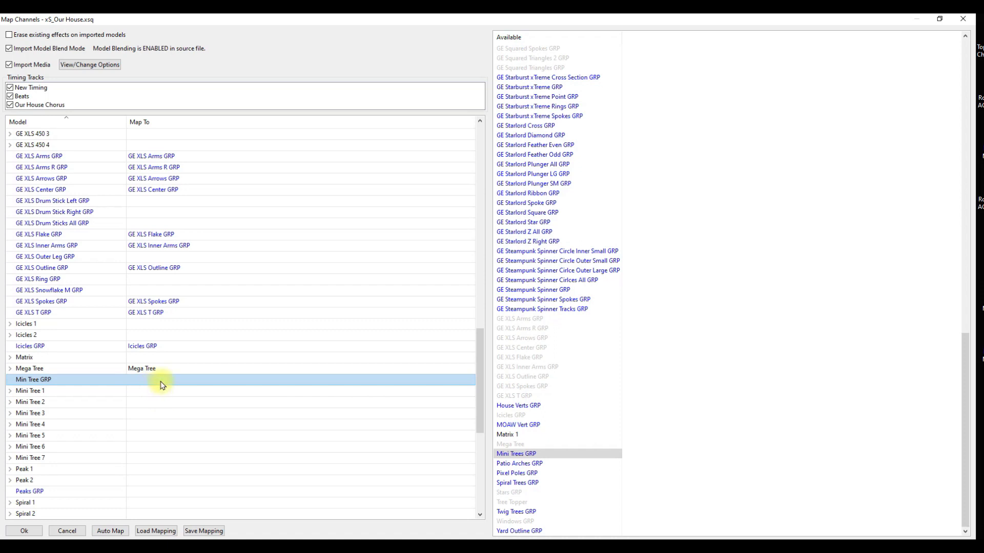
Map Mini Trees GRP to the Min Tree GRP model, clear the mapping, and map the same group again.
{"action": "double_click", "coordinate": [517, 455]}
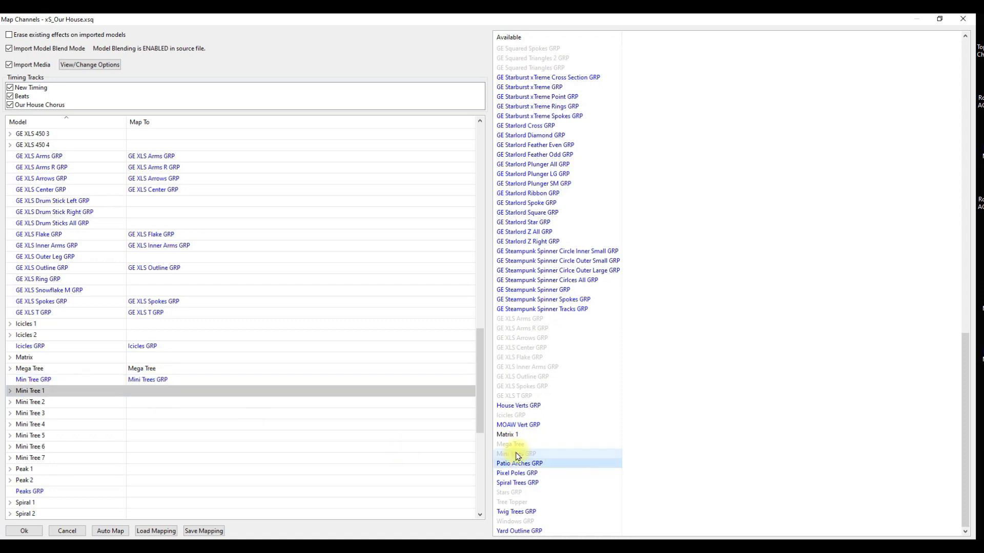
{"action": "double_click", "coordinate": [146, 380]}
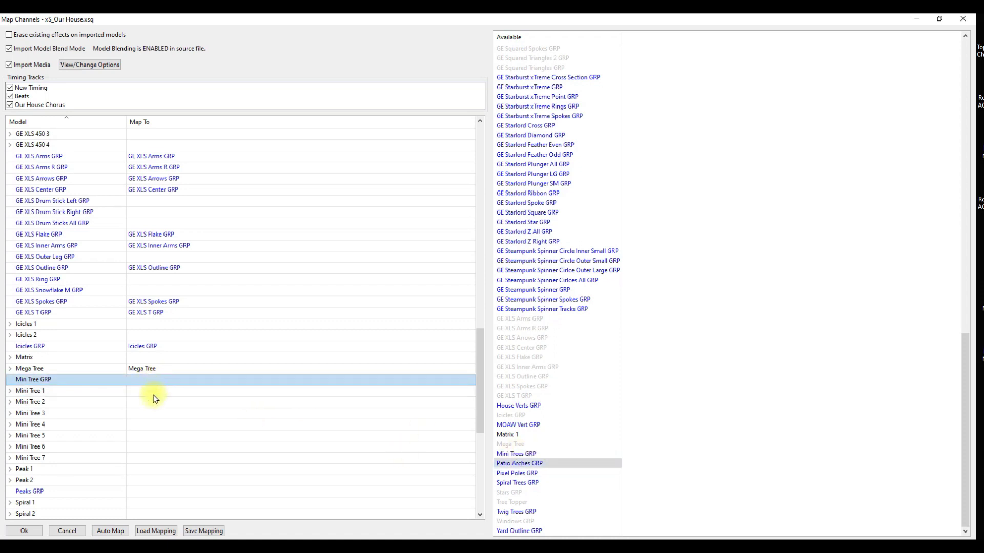
{"action": "left_click", "coordinate": [176, 413]}
{"action": "left_click", "coordinate": [520, 455]}
{"action": "left_click_drag", "start_coordinate": [520, 455], "coordinate": [153, 380]}
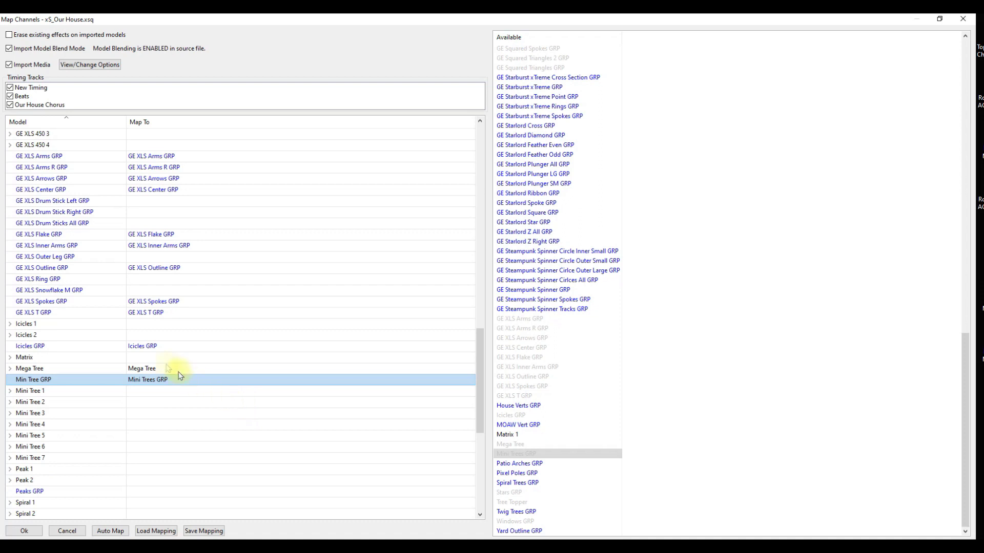
Map the available Matrix 1 to the Matrix model.
{"action": "left_click", "coordinate": [158, 359]}
{"action": "left_click", "coordinate": [527, 435]}
{"action": "double_click", "coordinate": [528, 436]}
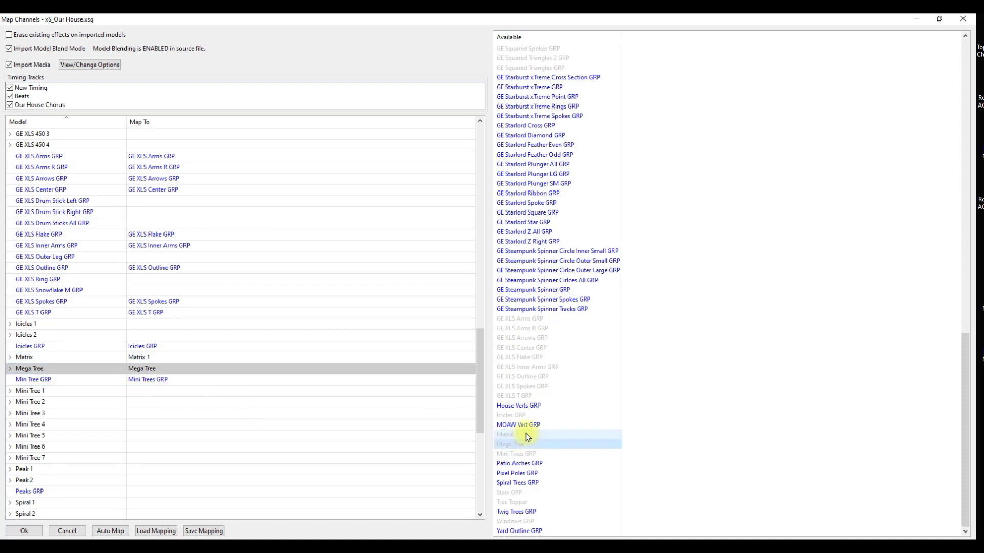
Look through the available groups for a match for the Peaks GRP model.
{"action": "scroll", "coordinate": [213, 431], "scroll_direction": "down", "scroll_amount": 7}
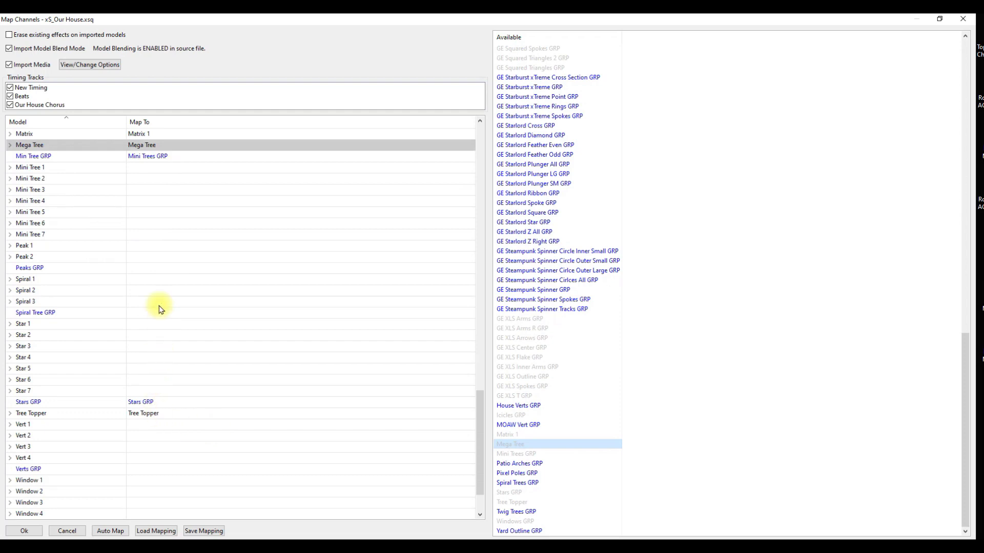
{"action": "left_click", "coordinate": [152, 268]}
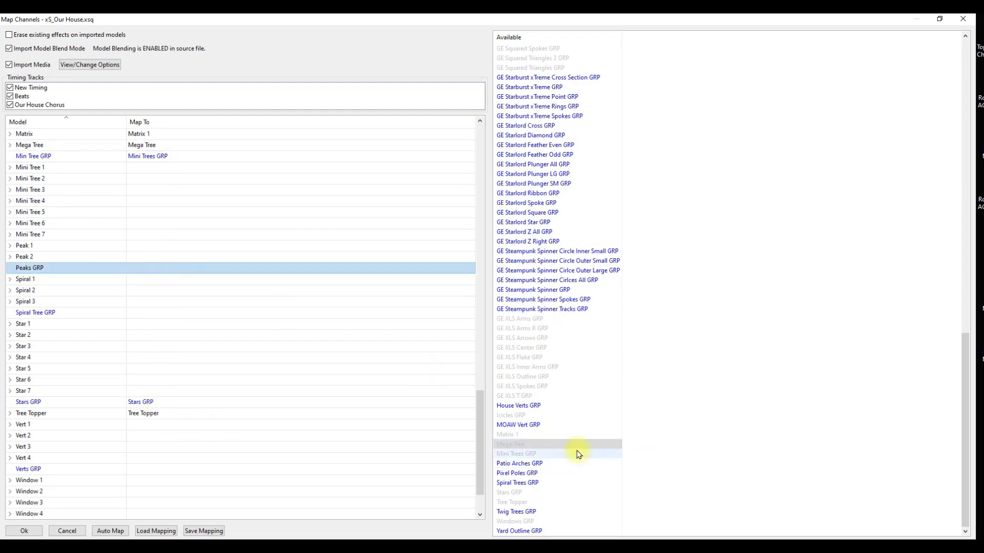
{"action": "scroll", "coordinate": [575, 453], "scroll_direction": "up", "scroll_amount": 20}
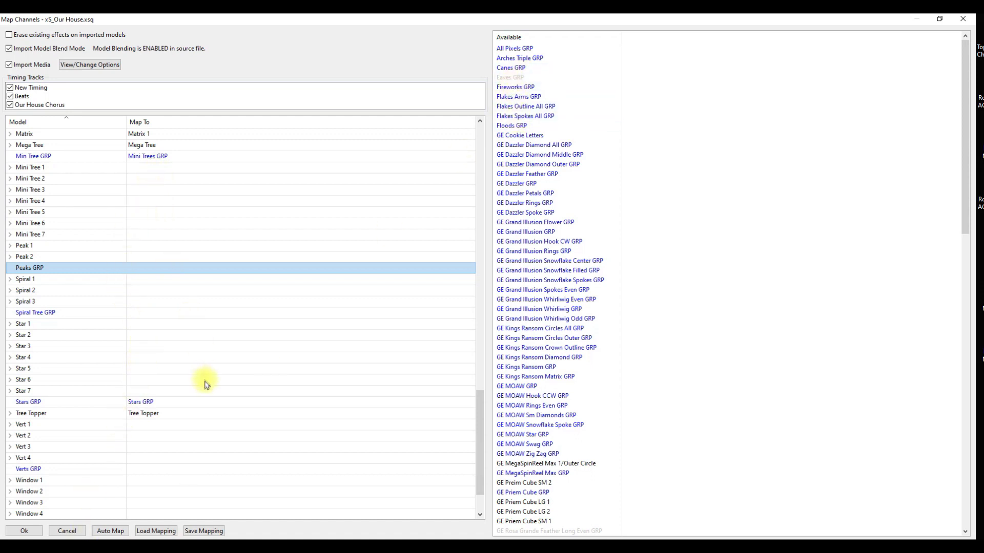
Map House Verts GRP to the Verts GRP model and Spiral Trees GRP to the Spiral Tree GRP model.
{"action": "scroll", "coordinate": [190, 435], "scroll_direction": "down", "scroll_amount": 2}
{"action": "left_click", "coordinate": [132, 414]}
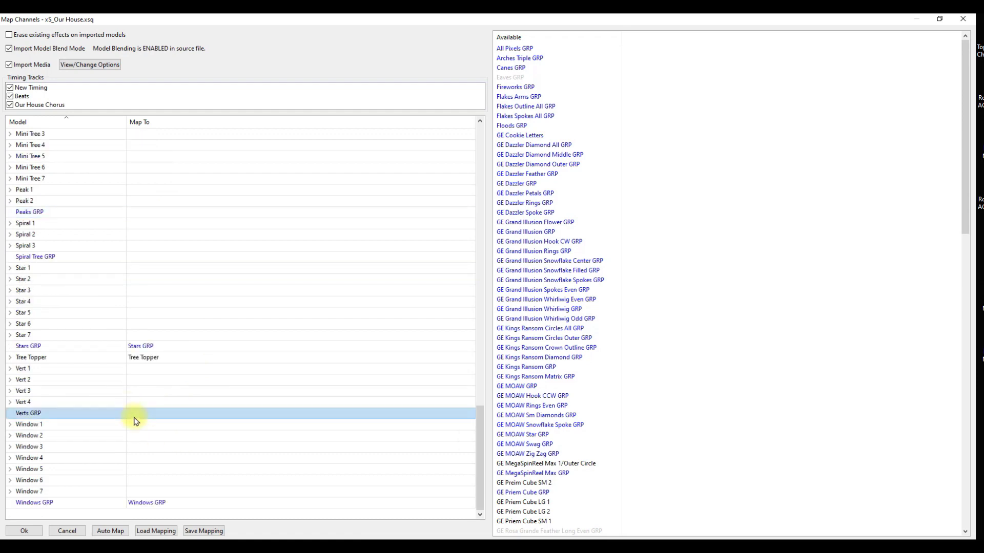
{"action": "scroll", "coordinate": [538, 471], "scroll_direction": "down", "scroll_amount": 13}
{"action": "scroll", "coordinate": [542, 474], "scroll_direction": "down", "scroll_amount": 12}
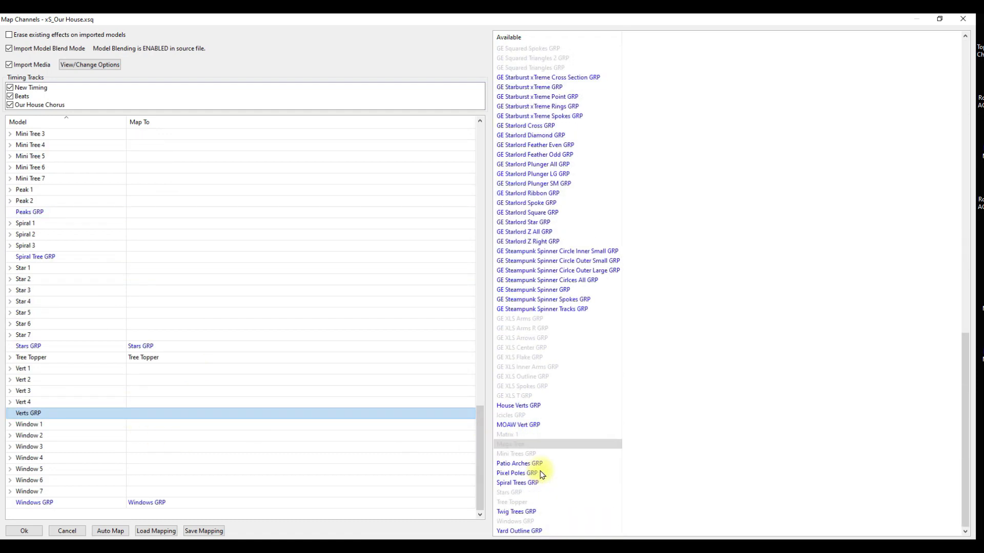
{"action": "double_click", "coordinate": [512, 406]}
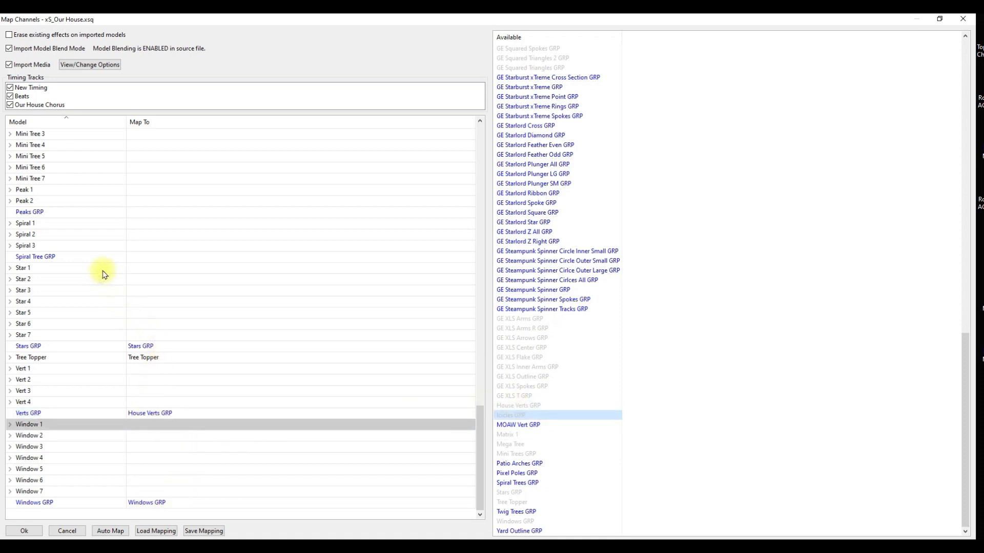
{"action": "left_click", "coordinate": [131, 258]}
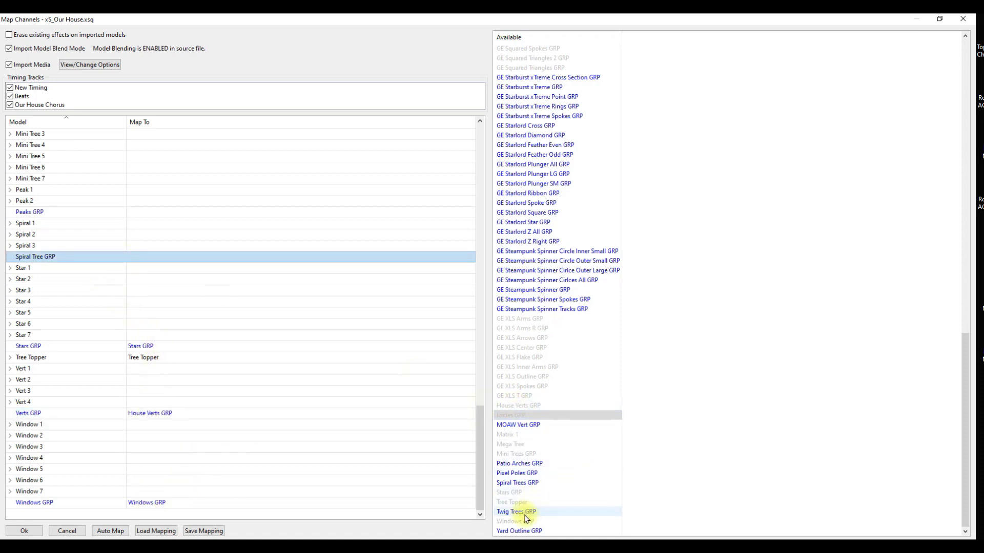
{"action": "double_click", "coordinate": [515, 483]}
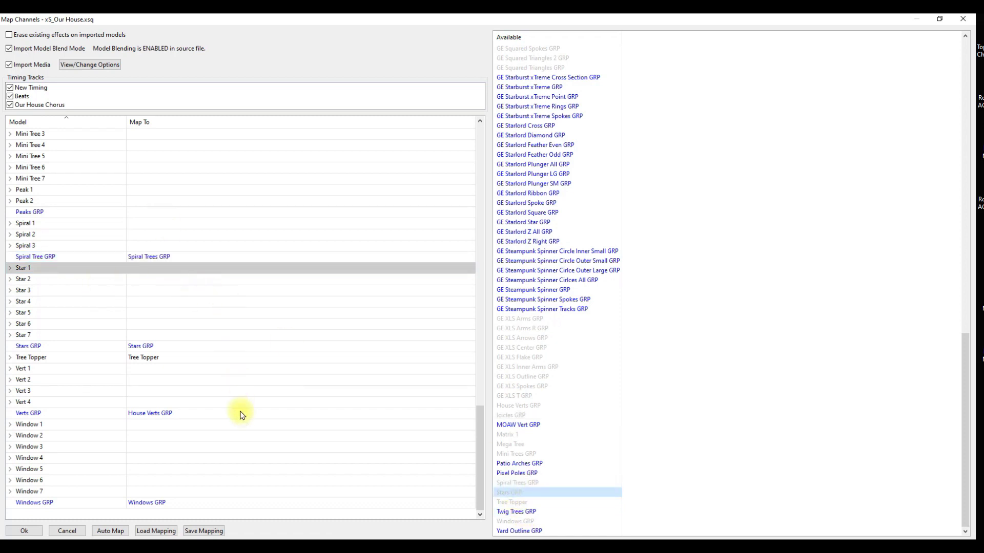
Map Floods GRP to the Flood GRP model and Canes GRP to the Candy Canes GRP model.
{"action": "scroll", "coordinate": [248, 450], "scroll_direction": "up", "scroll_amount": 10}
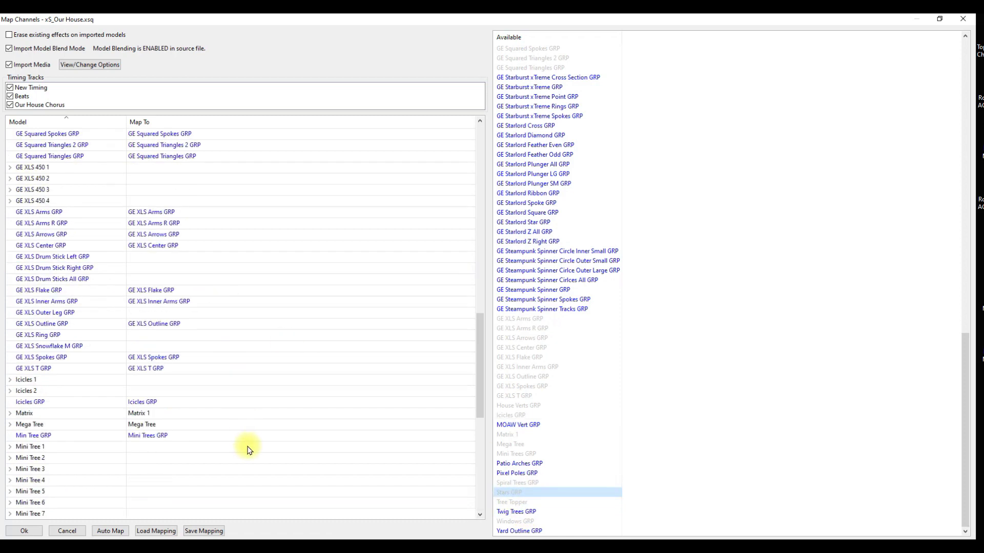
{"action": "scroll", "coordinate": [247, 450], "scroll_direction": "up", "scroll_amount": 15}
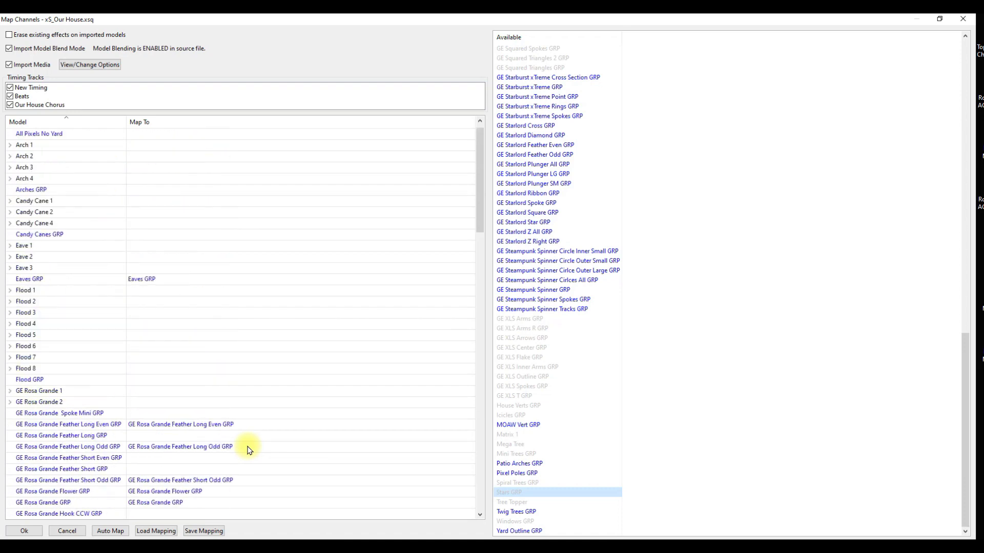
{"action": "left_click", "coordinate": [138, 379]}
{"action": "scroll", "coordinate": [548, 353], "scroll_direction": "up", "scroll_amount": 20}
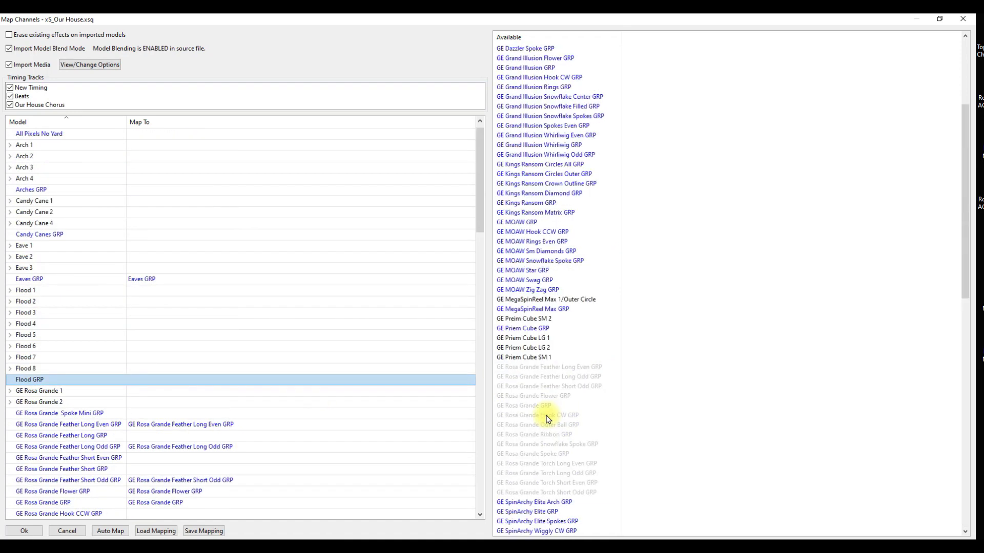
{"action": "double_click", "coordinate": [528, 126]}
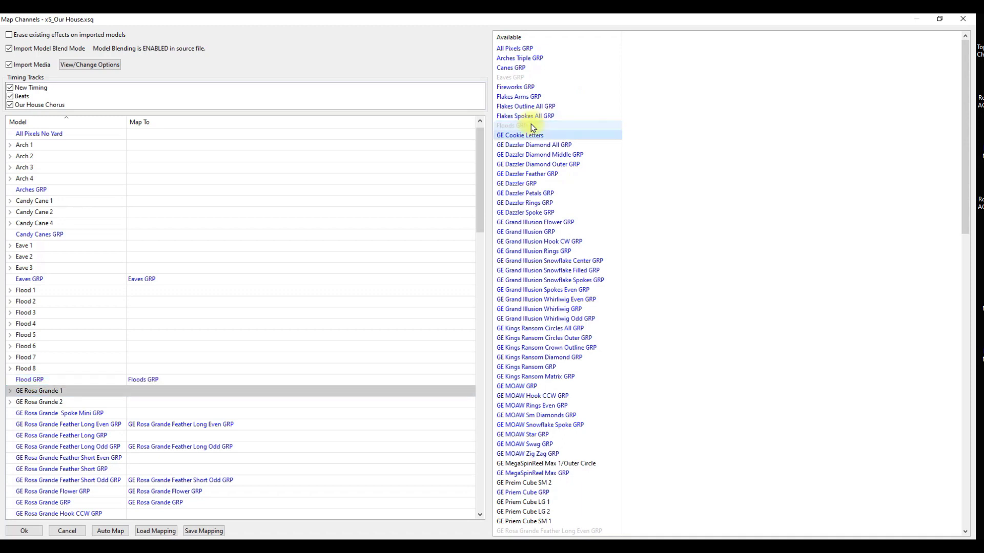
{"action": "left_click", "coordinate": [138, 234]}
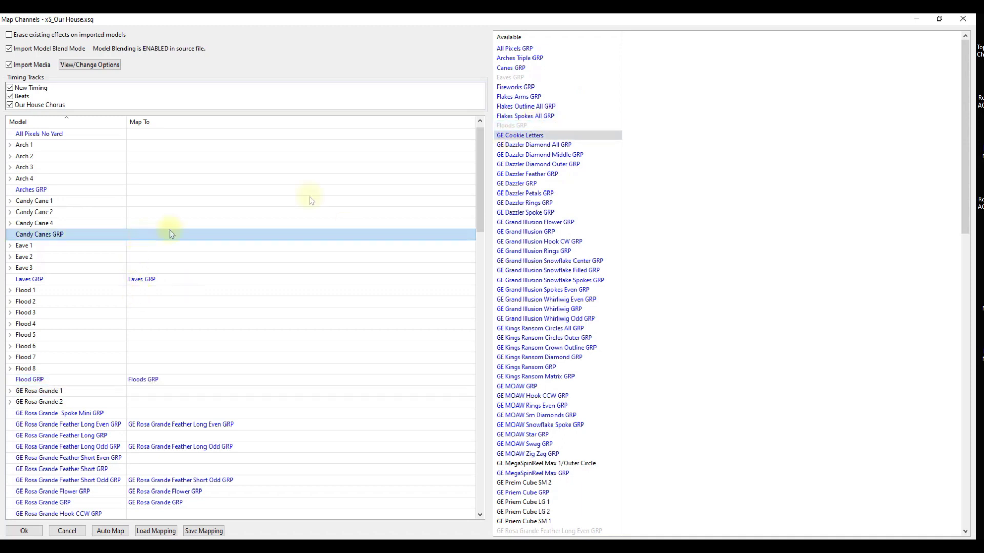
{"action": "double_click", "coordinate": [511, 68]}
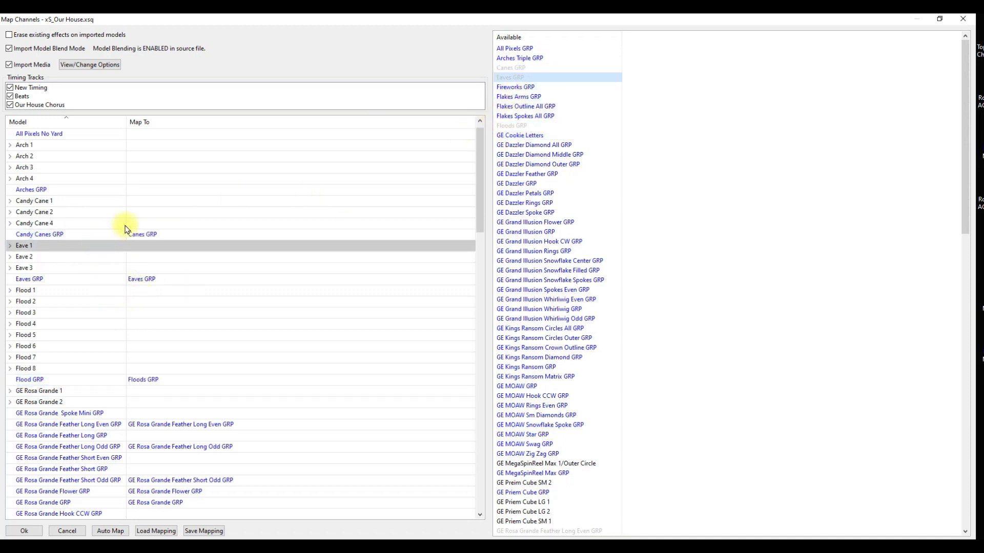
Map Arches Triple GRP to the Arches GRP model and All Pixels GRP to the All Pixel GRP model.
{"action": "left_click", "coordinate": [143, 182]}
{"action": "left_click", "coordinate": [208, 190]}
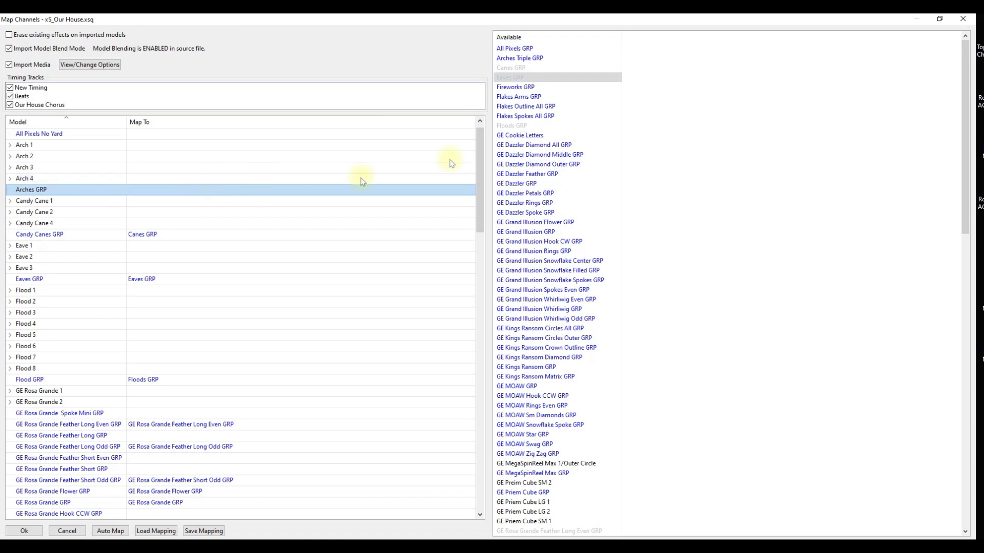
{"action": "double_click", "coordinate": [520, 58]}
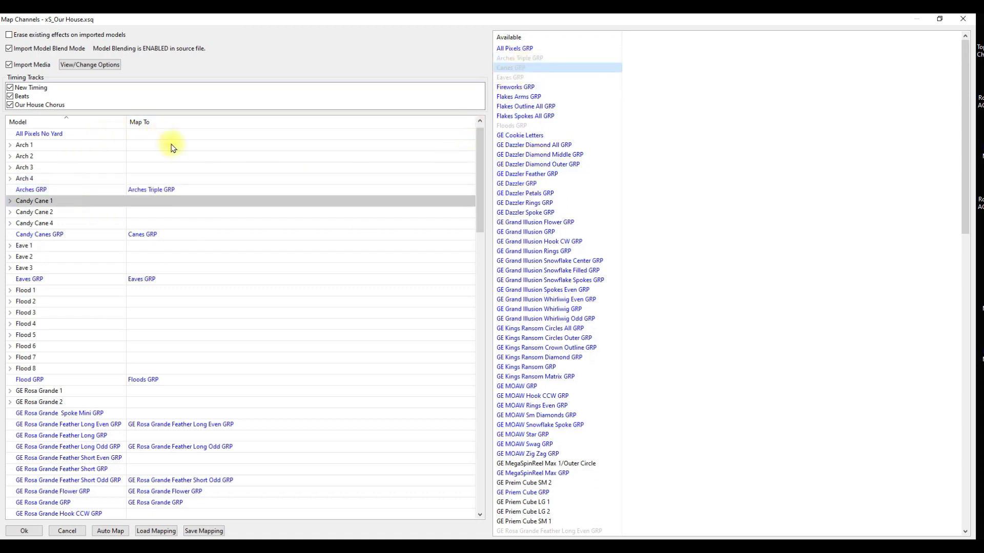
{"action": "left_click", "coordinate": [191, 135]}
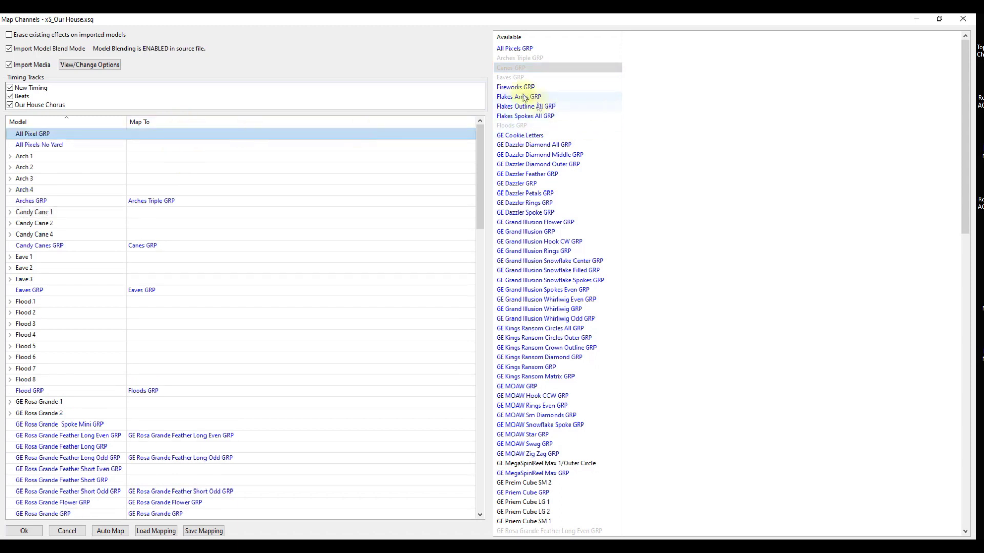
{"action": "double_click", "coordinate": [517, 48]}
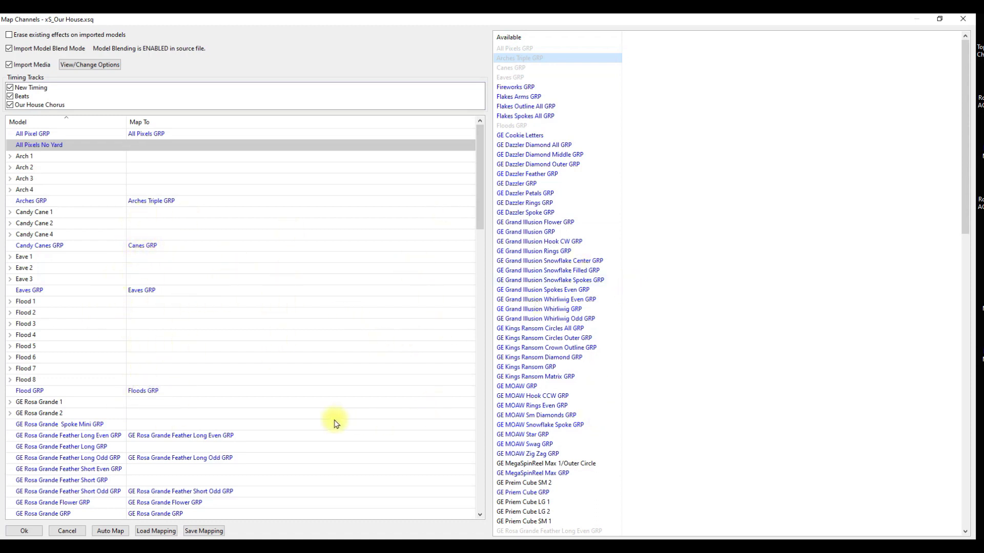
Map the already used GE XLS Arms, Arms R, Arrows, Center and Flake groups to Mini Tree 1 through Mini Tree 5.
{"action": "left_click_drag", "start_coordinate": [478, 193], "coordinate": [504, 190]}
{"action": "scroll", "coordinate": [566, 461], "scroll_direction": "down", "scroll_amount": 10}
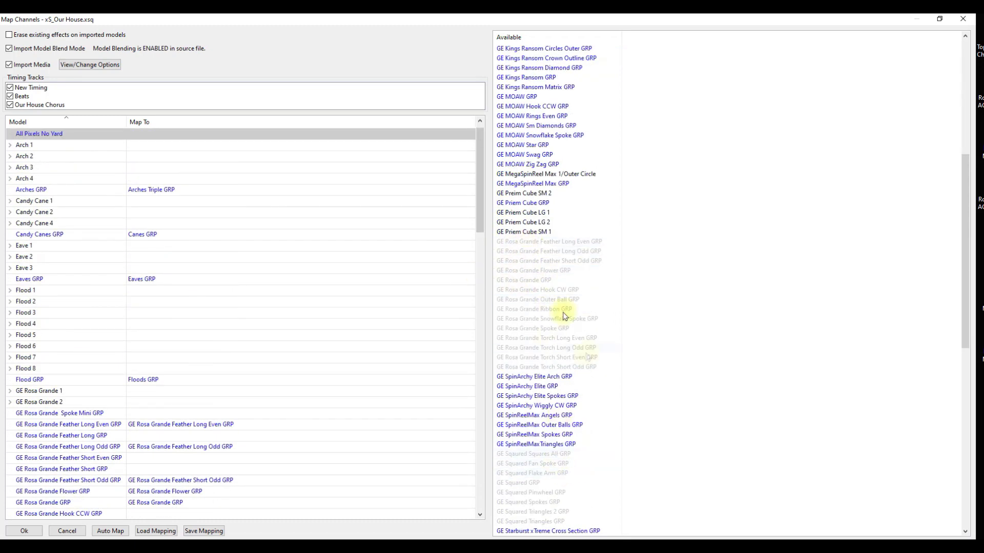
{"action": "scroll", "coordinate": [584, 338], "scroll_direction": "up", "scroll_amount": 7}
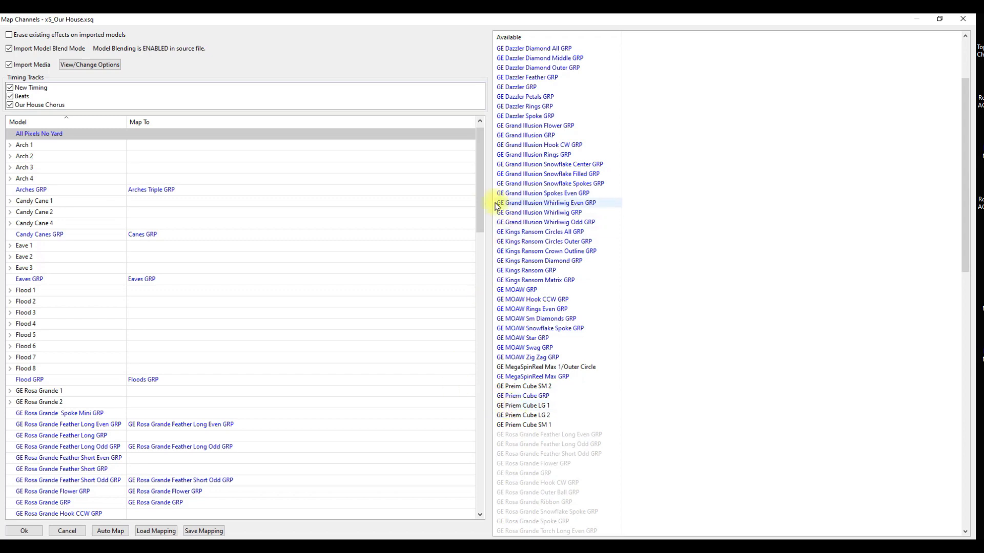
{"action": "left_click_drag", "start_coordinate": [478, 204], "coordinate": [490, 423]}
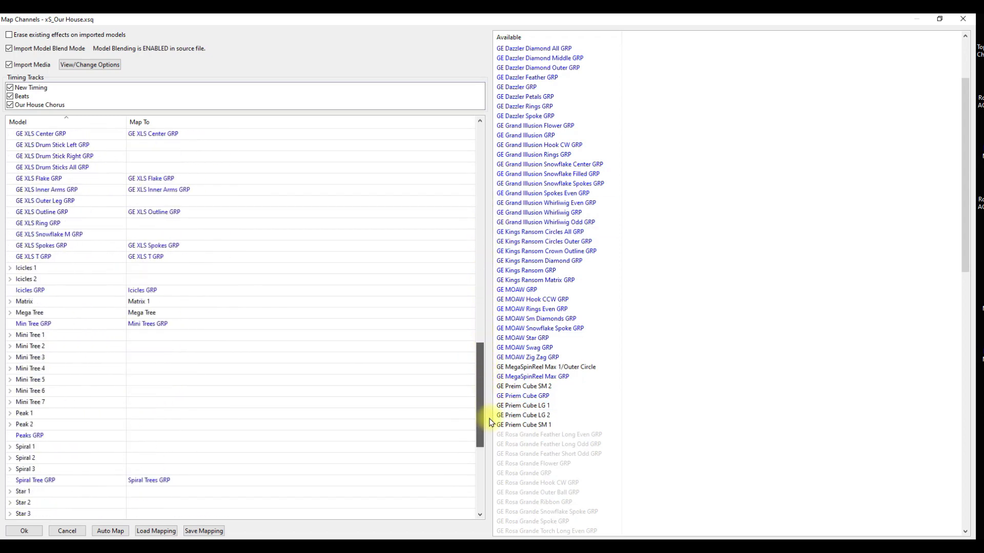
{"action": "left_click", "coordinate": [147, 338]}
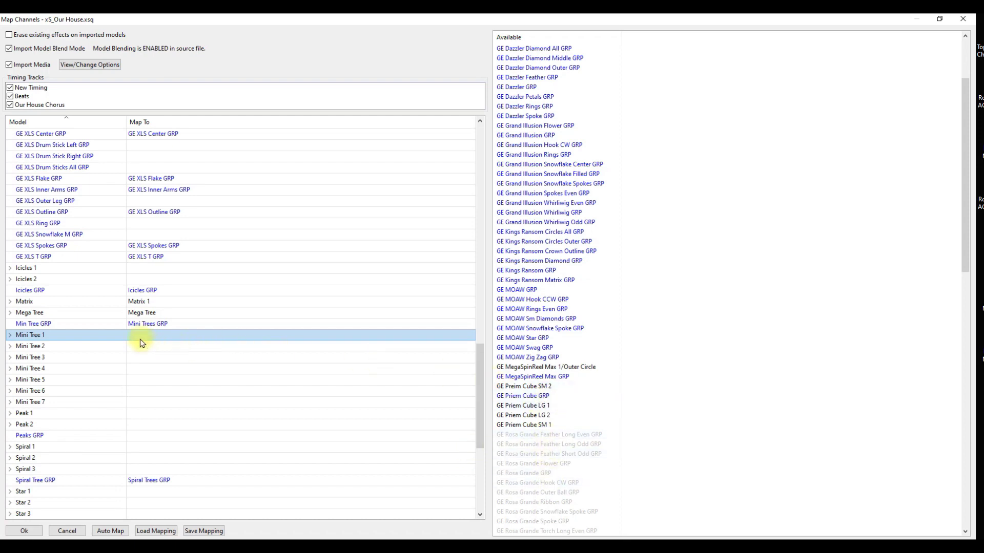
{"action": "scroll", "coordinate": [667, 440], "scroll_direction": "down", "scroll_amount": 20}
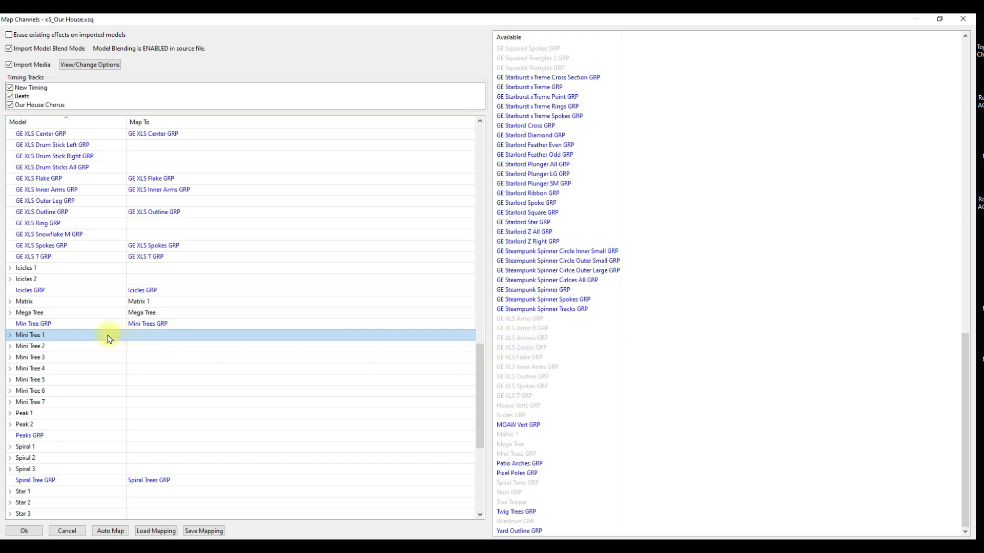
{"action": "double_click", "coordinate": [515, 319]}
{"action": "double_click", "coordinate": [518, 328]}
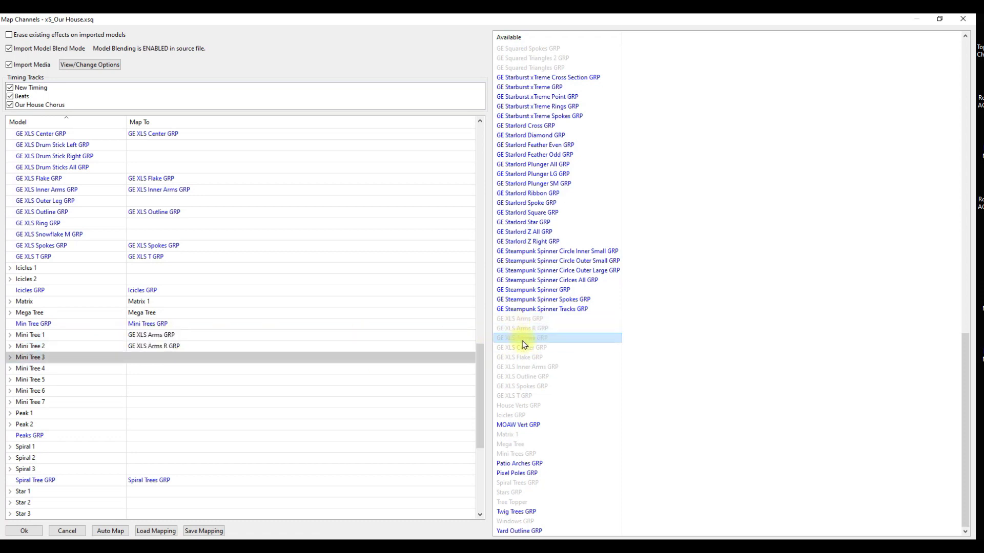
{"action": "double_click", "coordinate": [523, 339]}
{"action": "double_click", "coordinate": [519, 348]}
{"action": "double_click", "coordinate": [520, 358]}
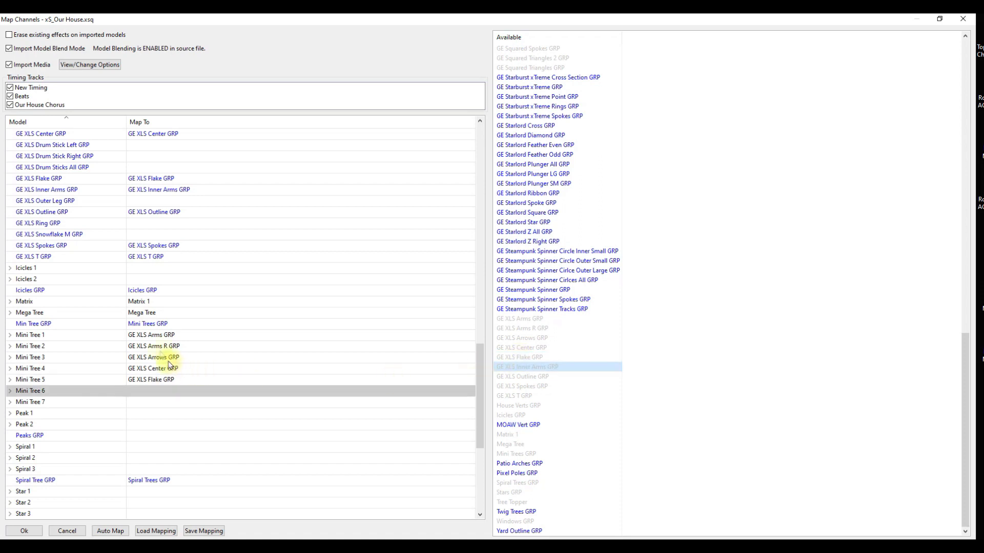
Clear the GE XLS group mappings from Mini Tree 5 up to Mini Tree 1.
{"action": "double_click", "coordinate": [158, 383]}
{"action": "double_click", "coordinate": [159, 369]}
{"action": "left_click", "coordinate": [156, 360]}
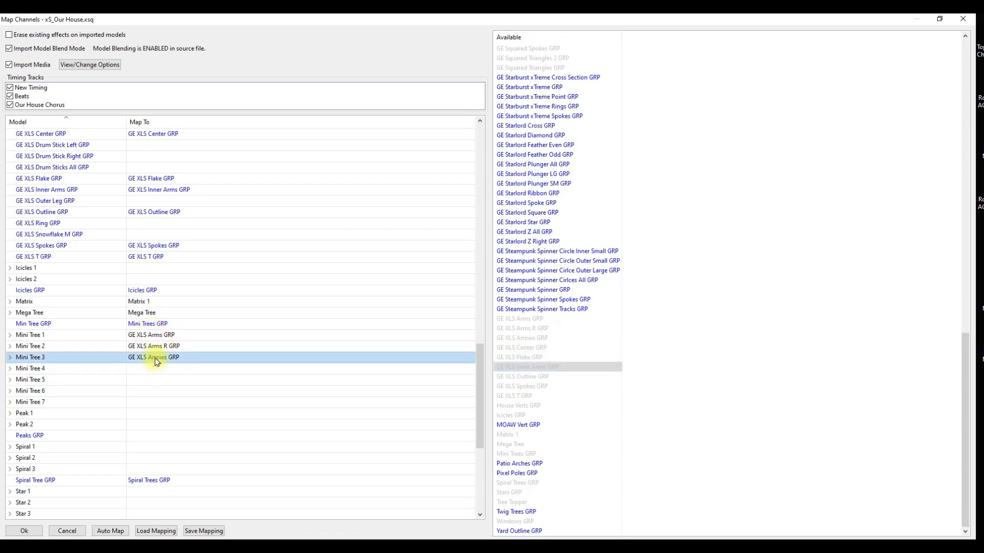
{"action": "double_click", "coordinate": [155, 346]}
{"action": "double_click", "coordinate": [159, 336]}
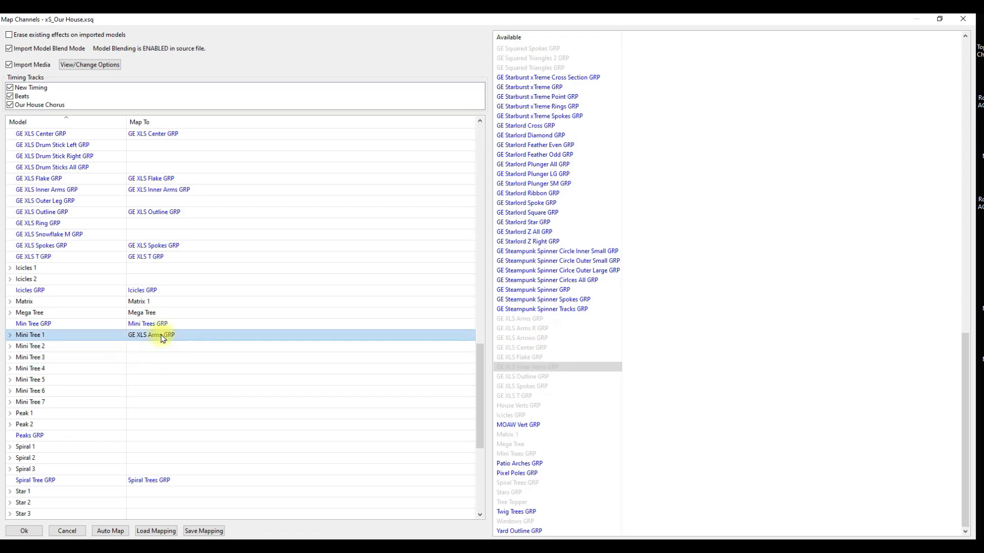
Save the channel mapping as "Our House mapping" in the Mapping Training project's Mapping Files folder and import the mapped effects.
{"action": "scroll", "coordinate": [271, 413], "scroll_direction": "down", "scroll_amount": 7}
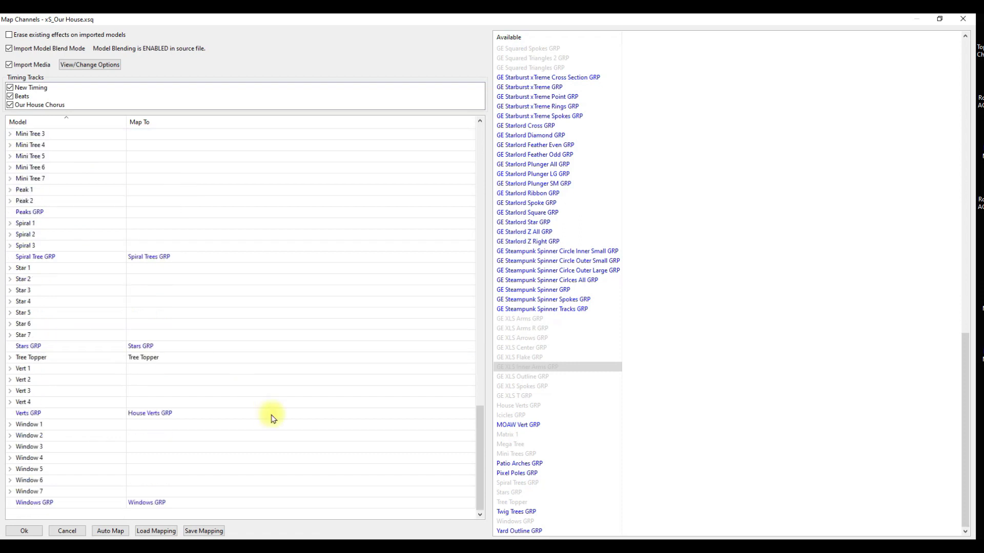
{"action": "scroll", "coordinate": [270, 417], "scroll_direction": "up", "scroll_amount": 10}
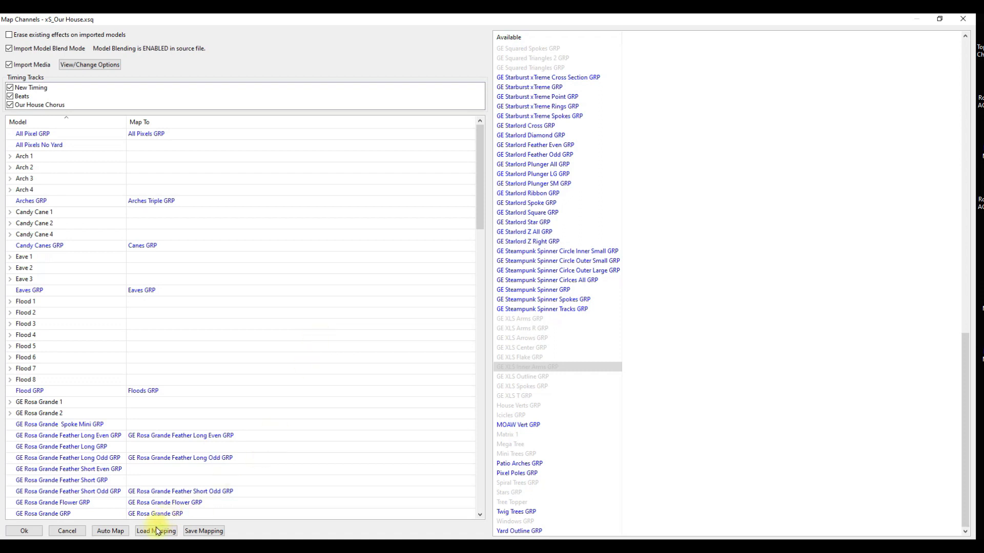
{"action": "left_click", "coordinate": [197, 531]}
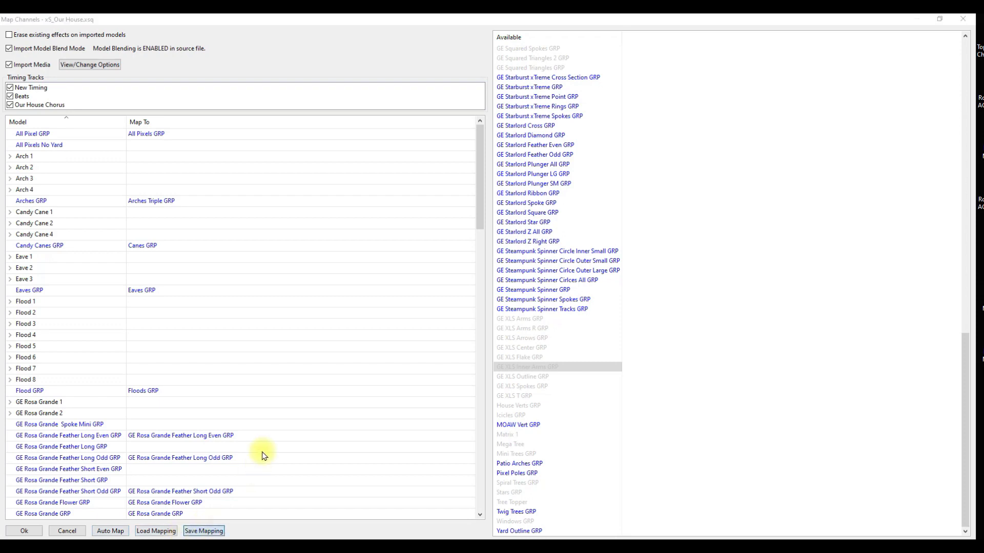
{"action": "left_click", "coordinate": [175, 40]}
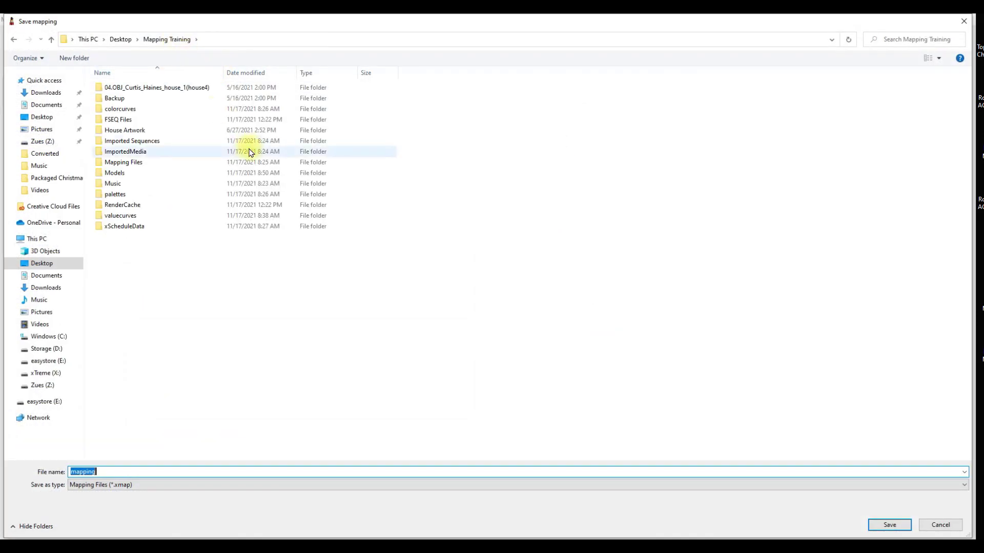
{"action": "double_click", "coordinate": [115, 163]}
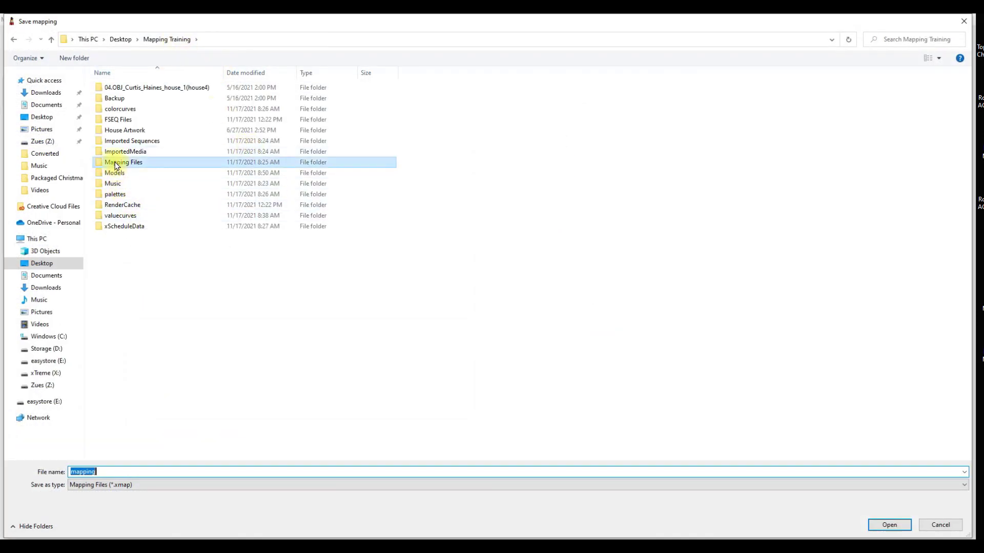
{"action": "double_click", "coordinate": [75, 471]}
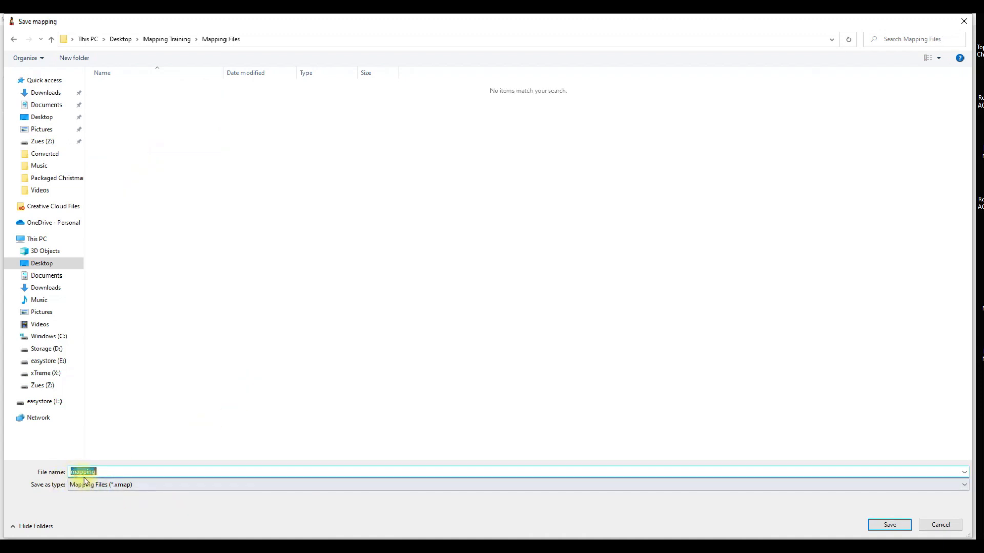
{"action": "left_click", "coordinate": [72, 472]}
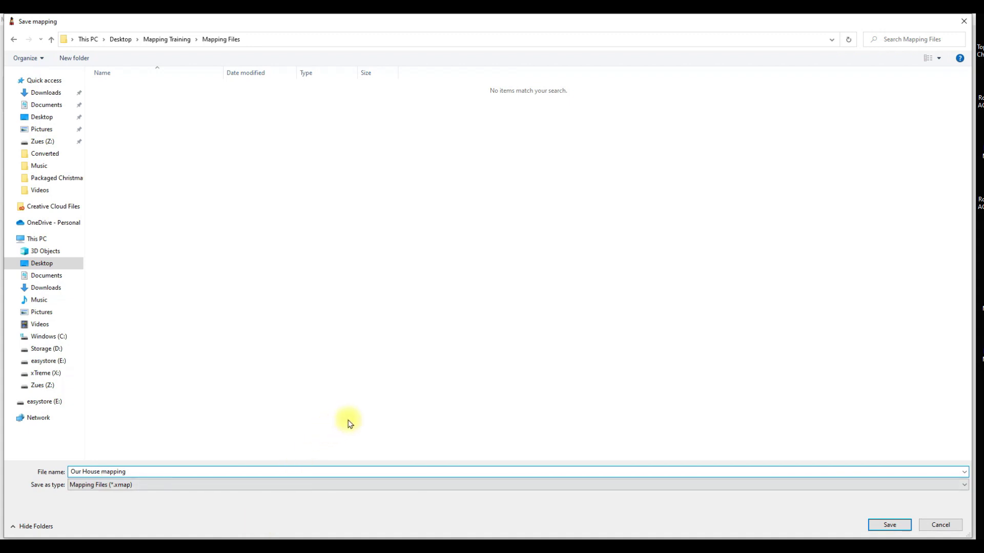
{"action": "left_click", "coordinate": [887, 524]}
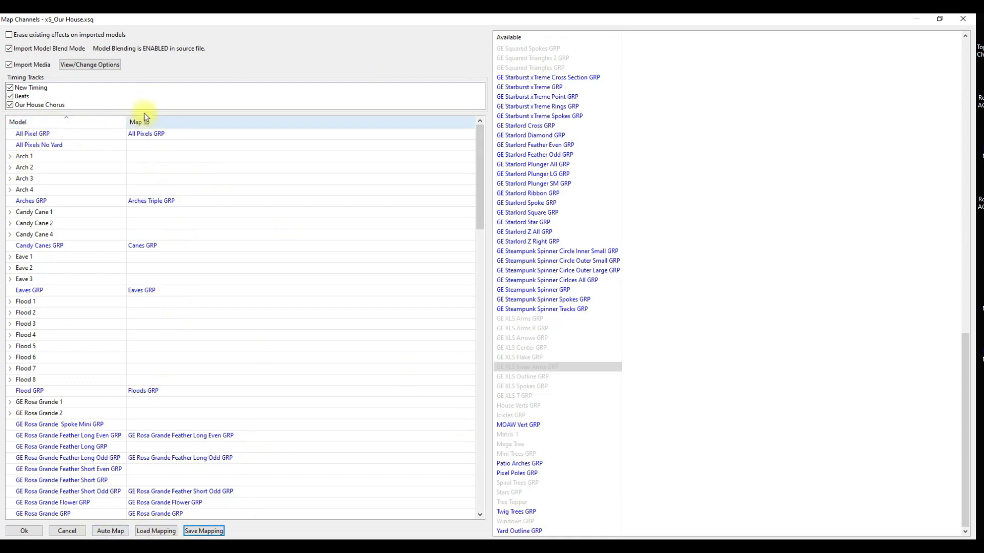
{"action": "left_click_drag", "start_coordinate": [481, 213], "coordinate": [374, 241]}
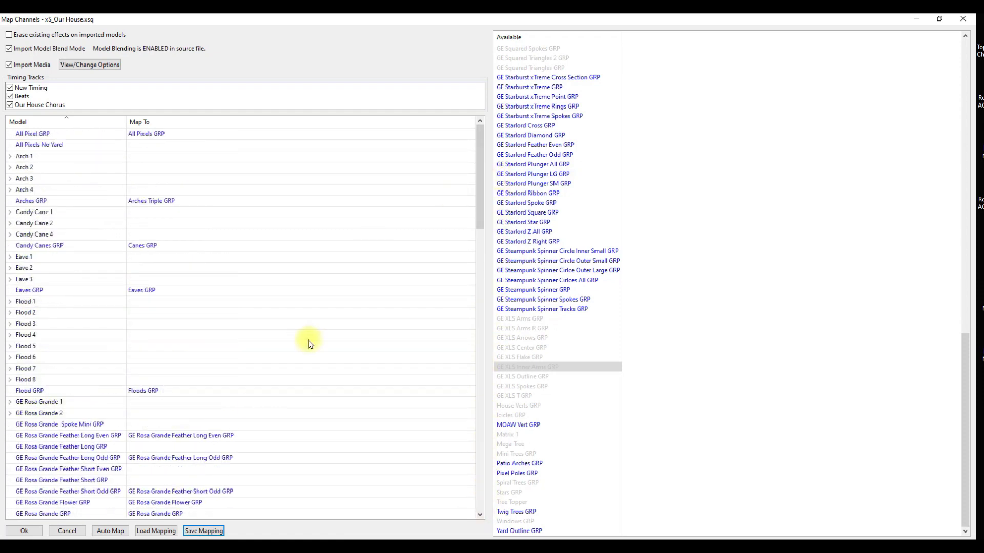
{"action": "left_click", "coordinate": [24, 532]}
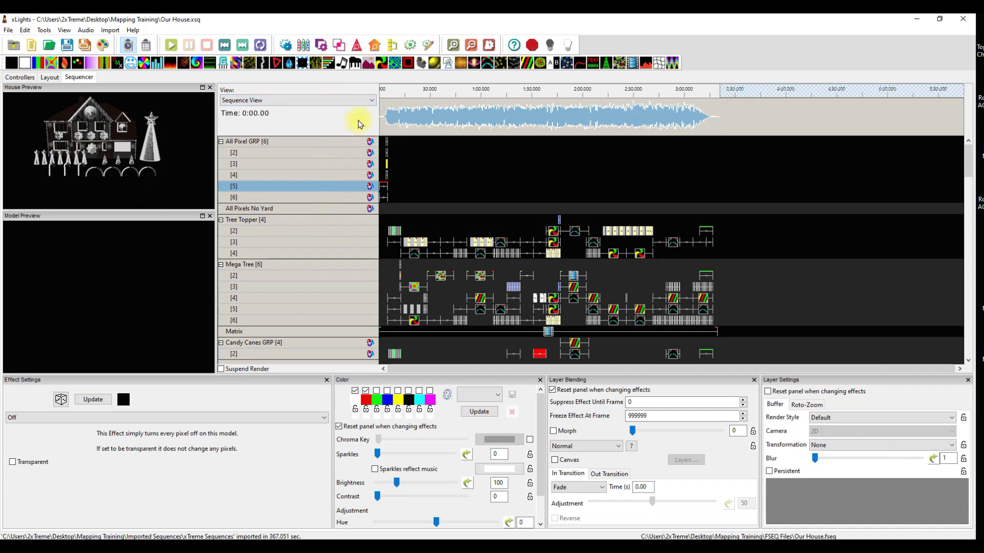
Add the Beats, New Timing and Our House Chorus timing tracks to the Sequence View.
{"action": "right_click", "coordinate": [315, 167]}
{"action": "left_click", "coordinate": [353, 318]}
{"action": "left_click", "coordinate": [238, 87]}
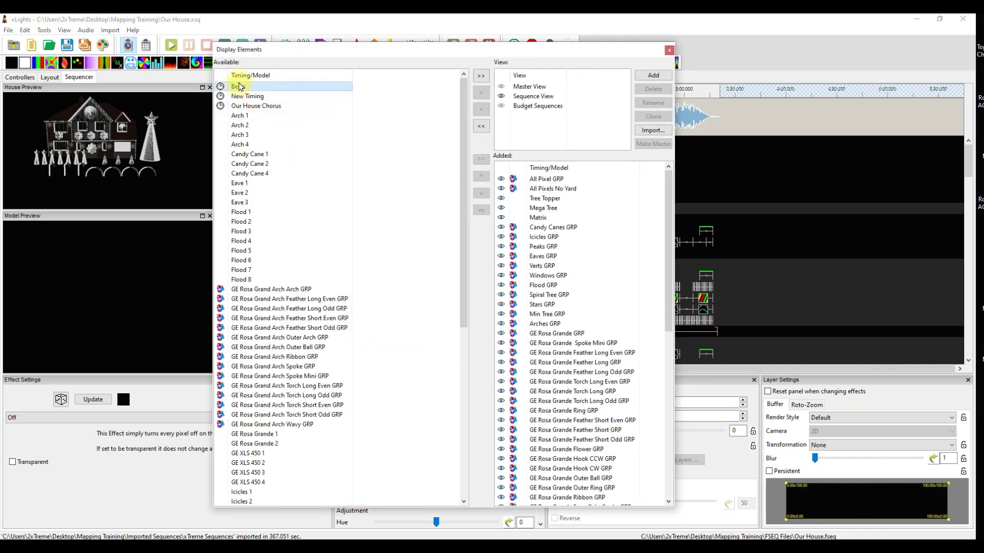
{"action": "left_click", "coordinate": [244, 106], "text": "shift"}
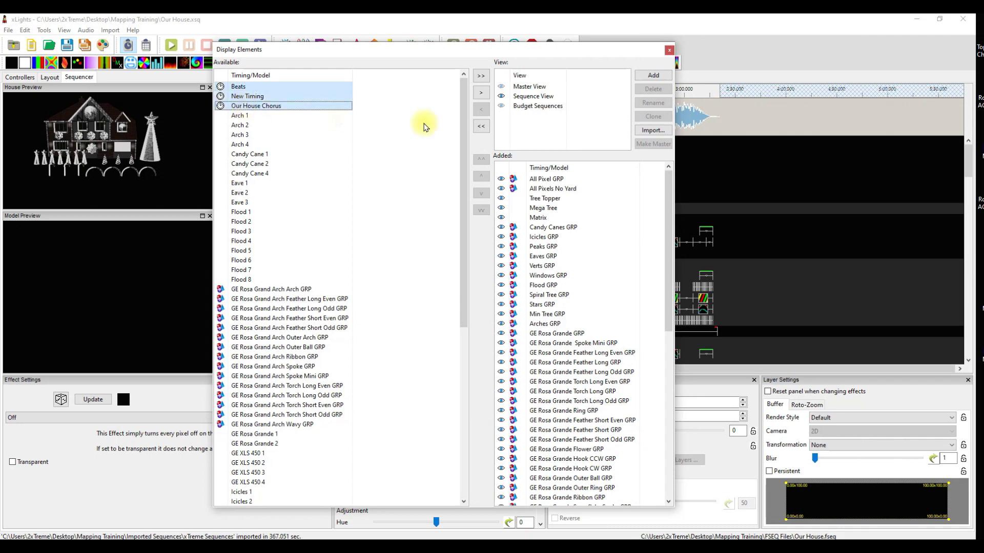
{"action": "left_click", "coordinate": [479, 94]}
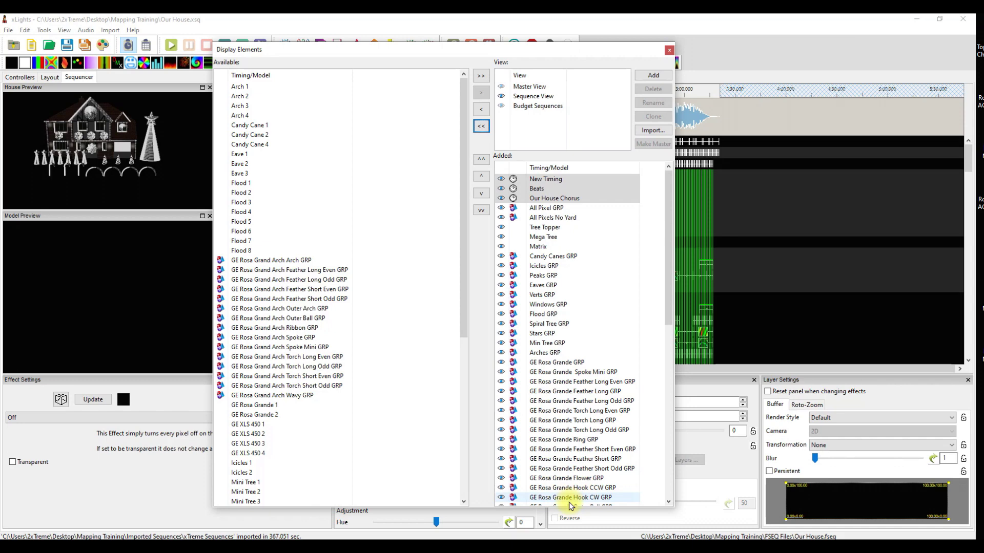
{"action": "left_click", "coordinate": [669, 50]}
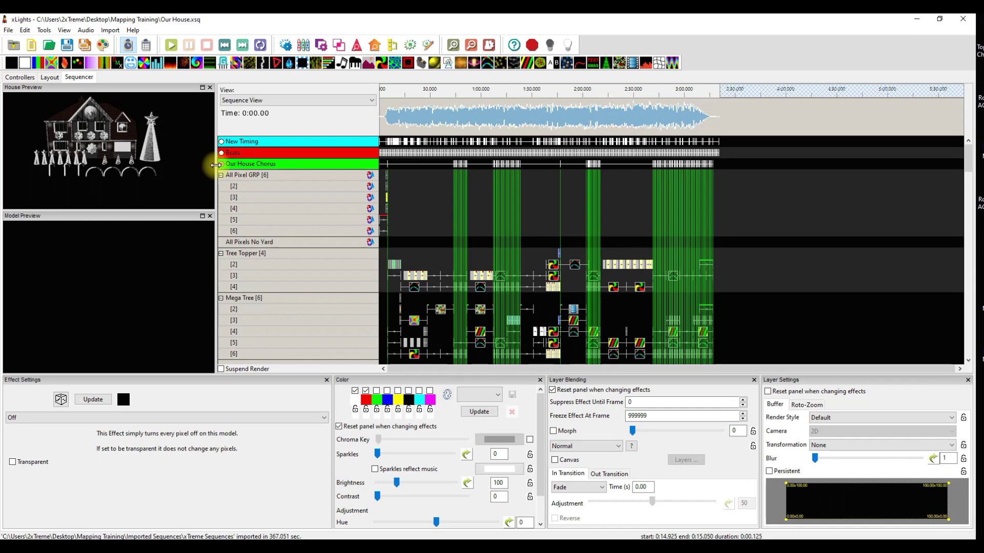
Look over the imported effects beneath the timing tracks and save the sequence.
{"action": "scroll", "coordinate": [525, 302], "scroll_direction": "down", "scroll_amount": 2}
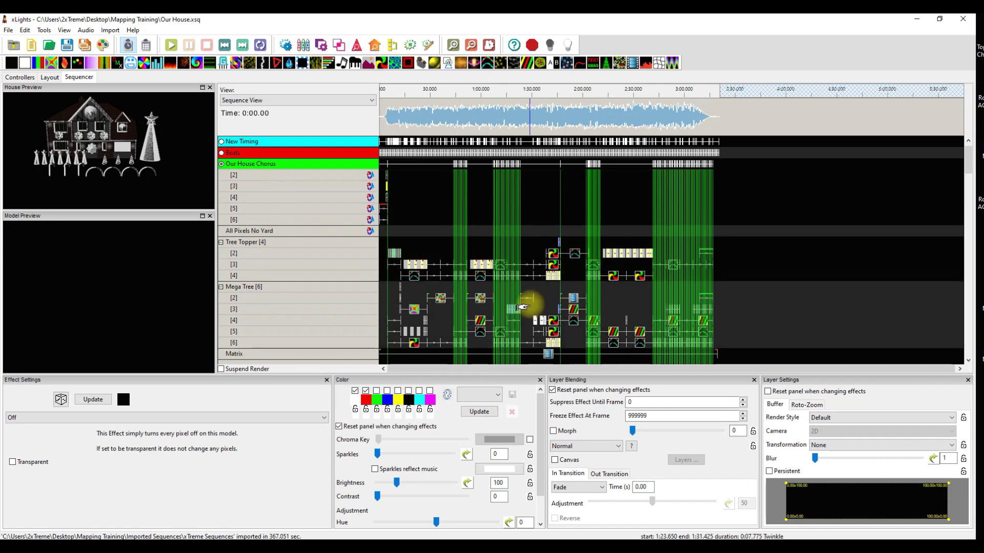
{"action": "scroll", "coordinate": [521, 307], "scroll_direction": "up", "scroll_amount": 2}
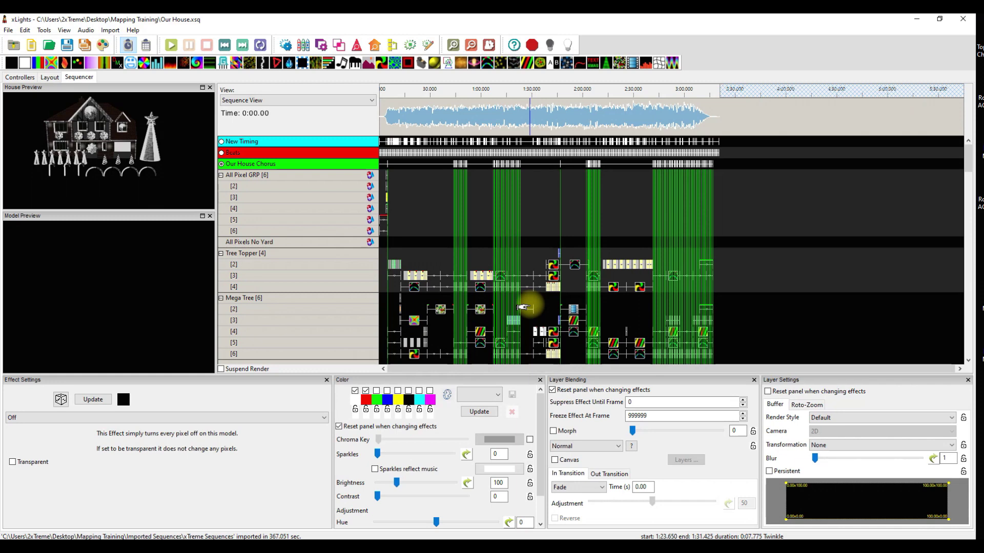
{"action": "left_click", "coordinate": [67, 46]}
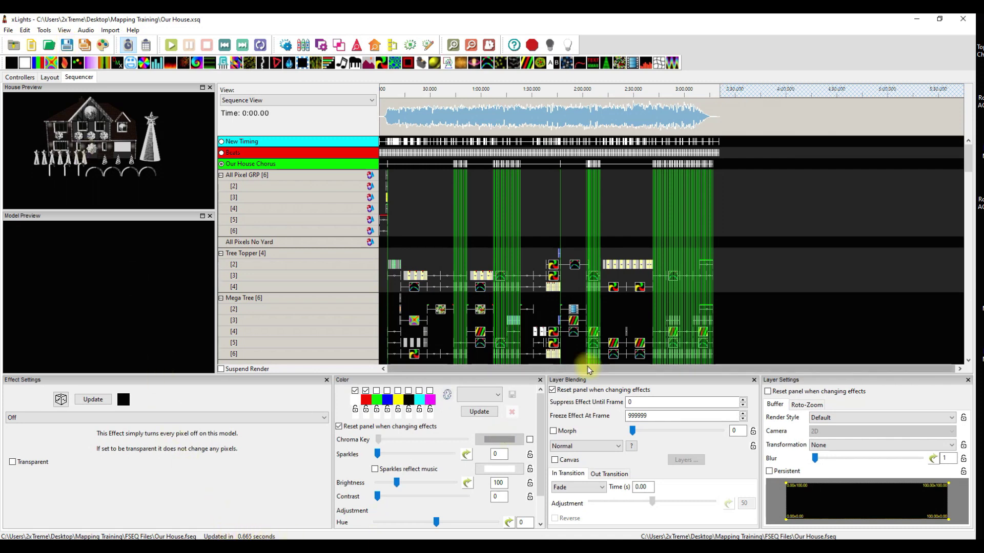
Start another effects import from the zipped xS_Our House package in Imported Sequences > xTreme Sequences.
{"action": "left_click", "coordinate": [391, 230]}
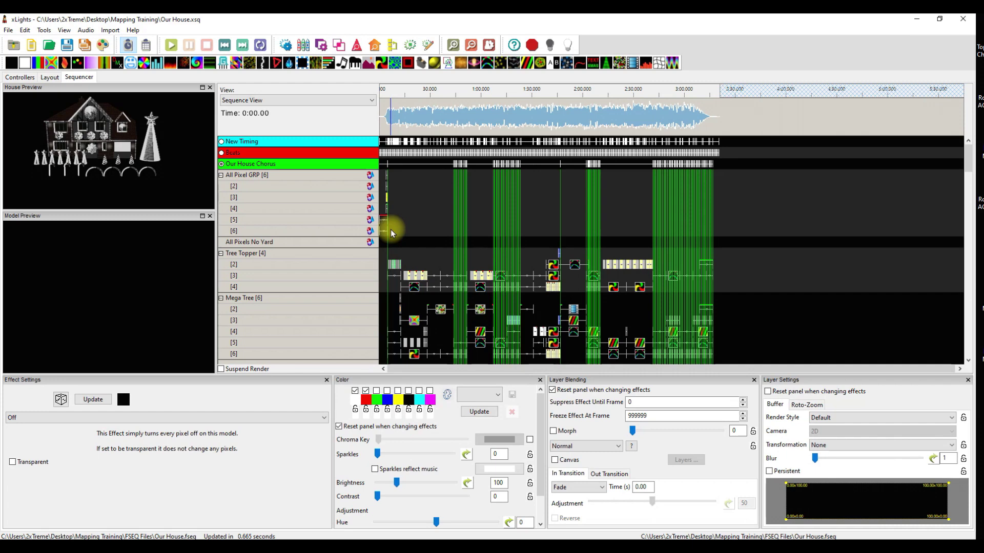
{"action": "left_click", "coordinate": [109, 32]}
{"action": "left_click", "coordinate": [118, 47]}
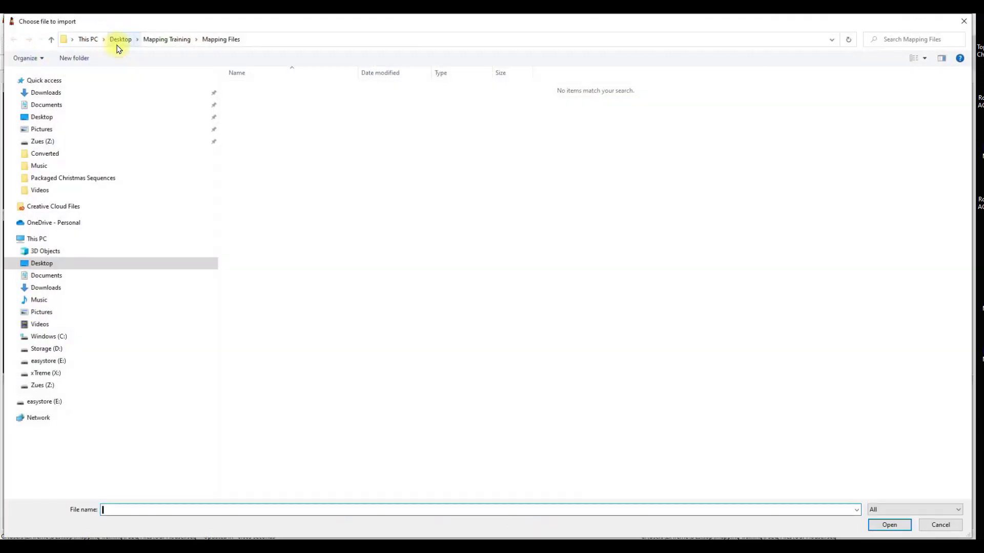
{"action": "left_click", "coordinate": [169, 39]}
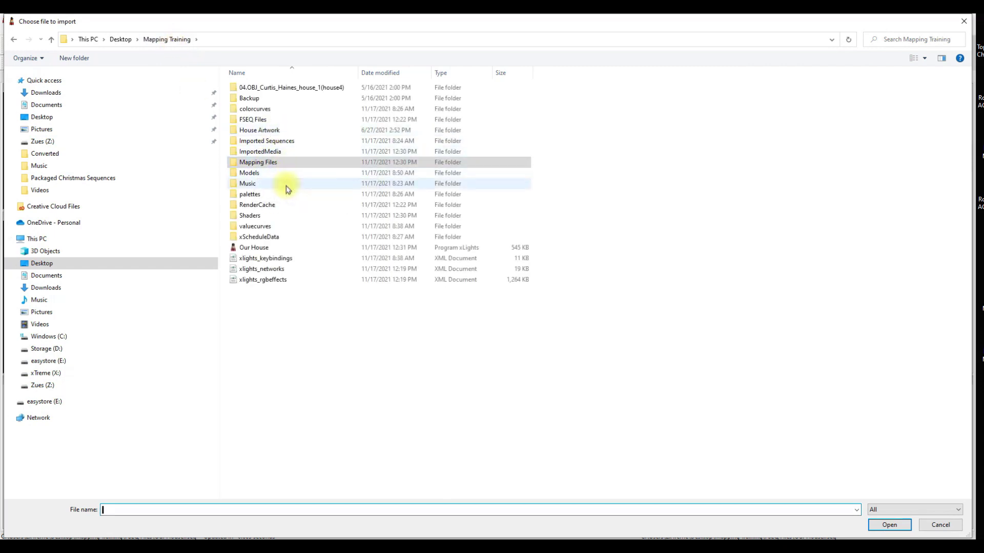
{"action": "double_click", "coordinate": [264, 142]}
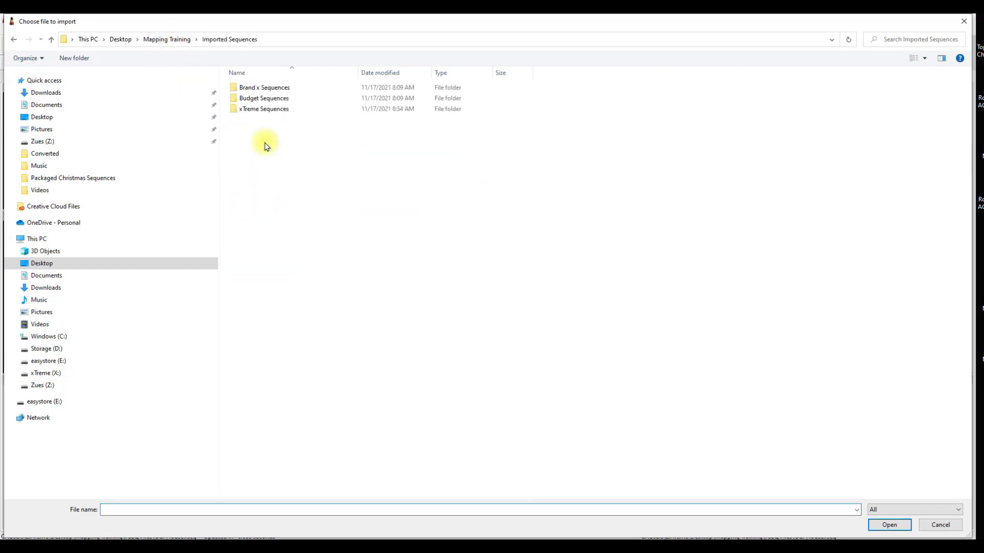
{"action": "double_click", "coordinate": [268, 109]}
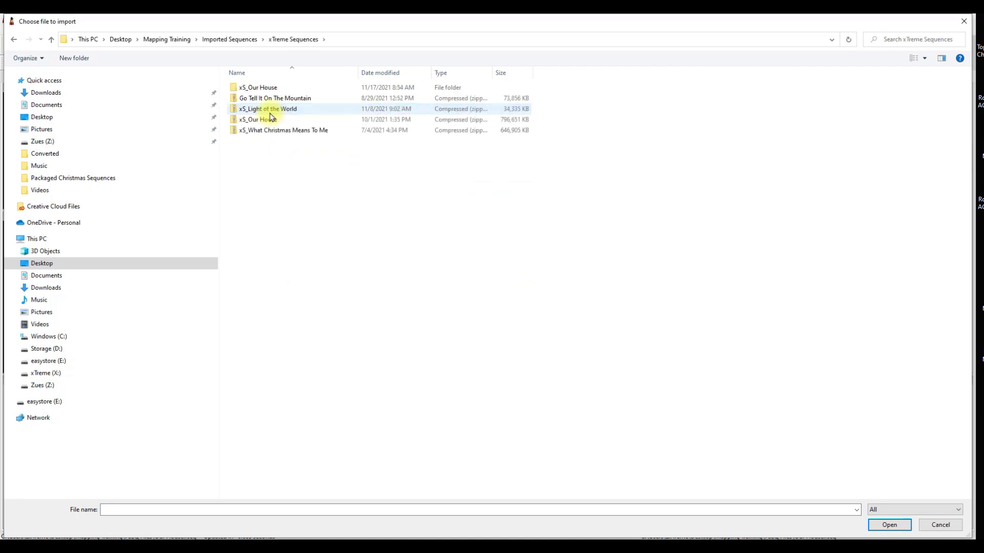
{"action": "left_click", "coordinate": [267, 119]}
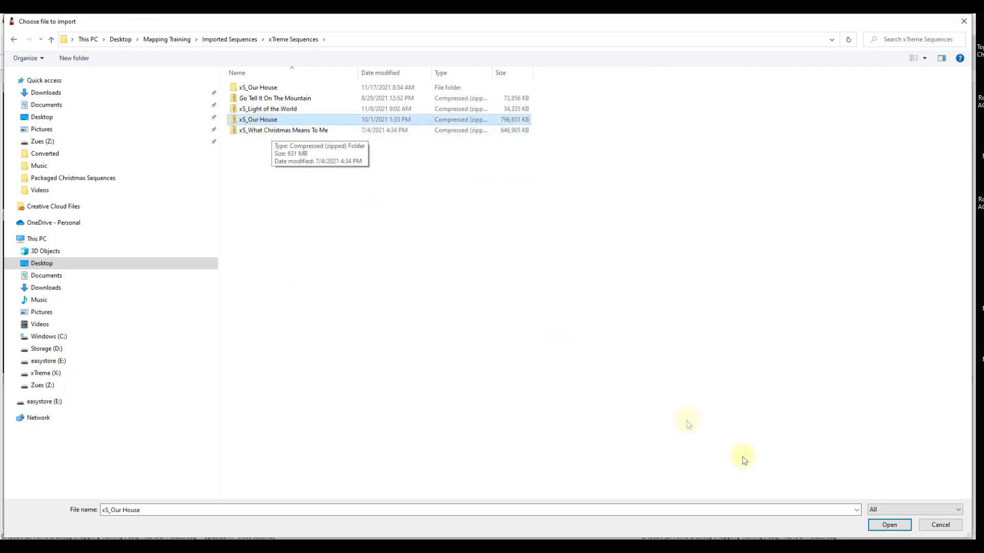
{"action": "left_click", "coordinate": [890, 528]}
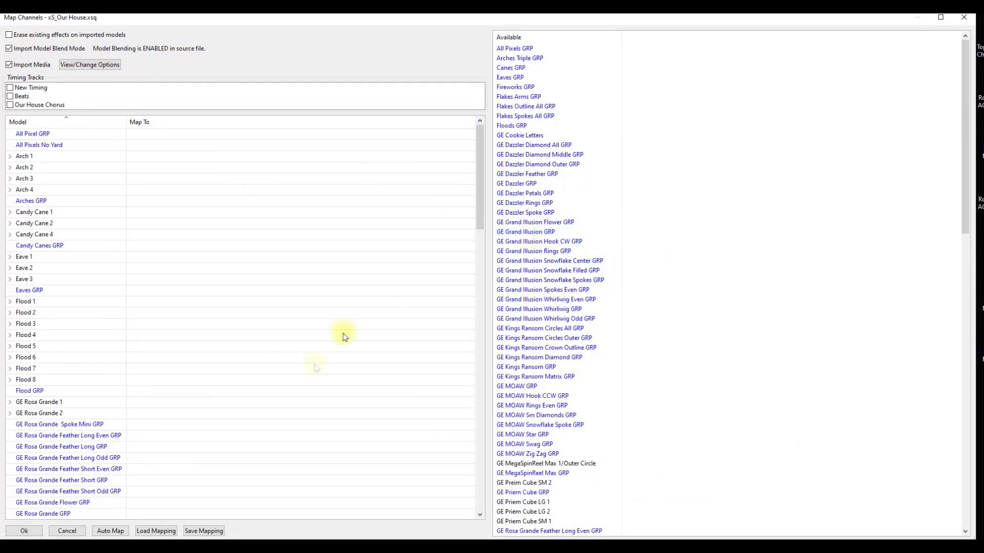
Load the saved Our House mapping.xmap from the Mapping Files folder into the channel mapping.
{"action": "left_click", "coordinate": [156, 532]}
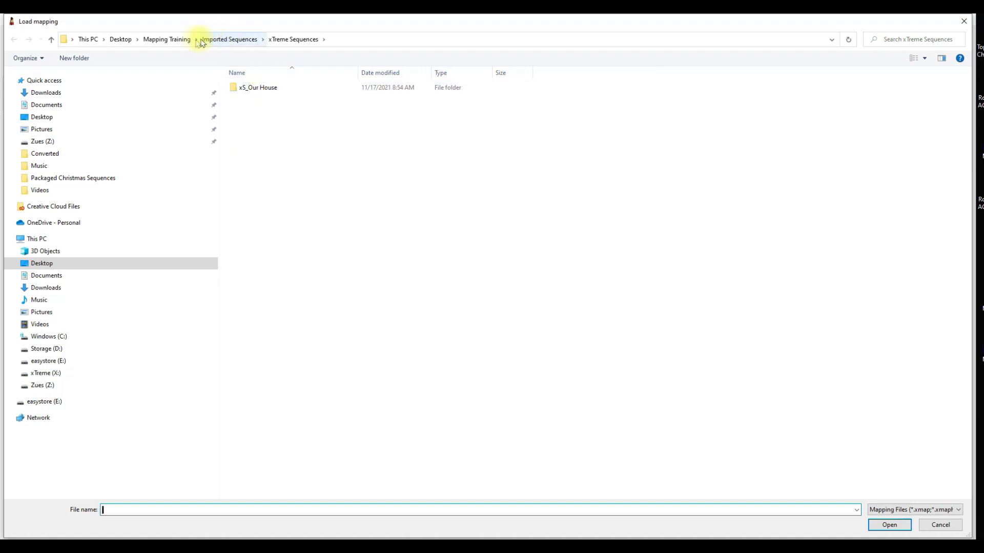
{"action": "left_click", "coordinate": [172, 39]}
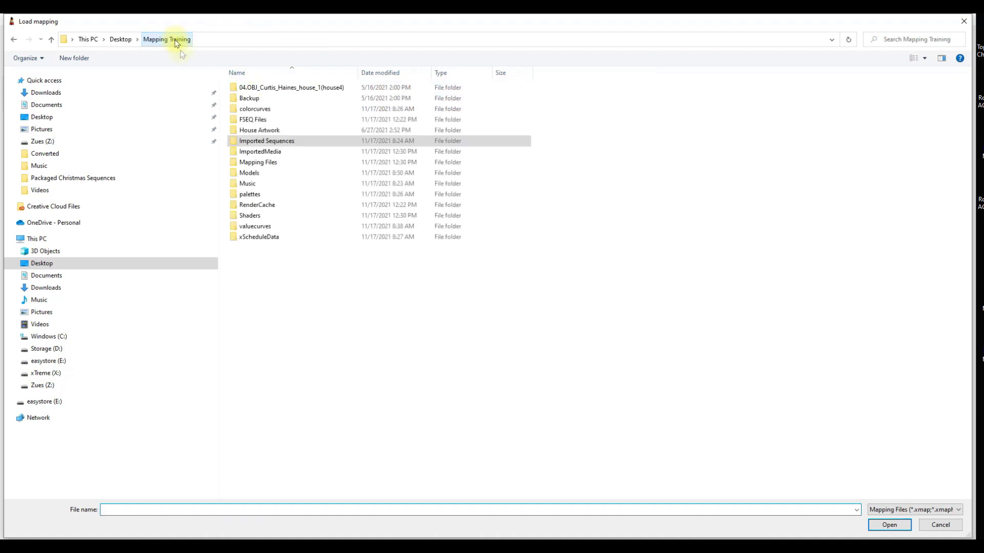
{"action": "double_click", "coordinate": [259, 163]}
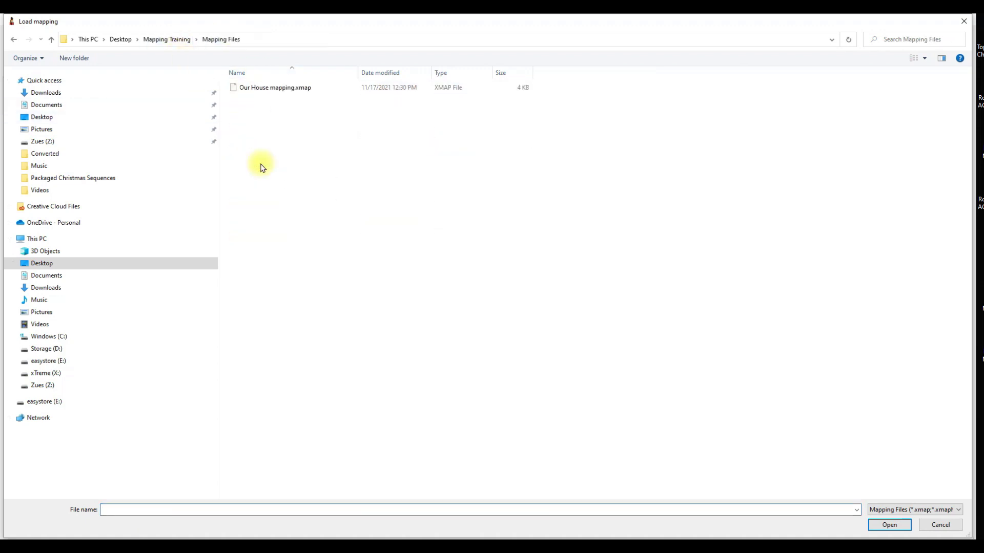
{"action": "double_click", "coordinate": [255, 89]}
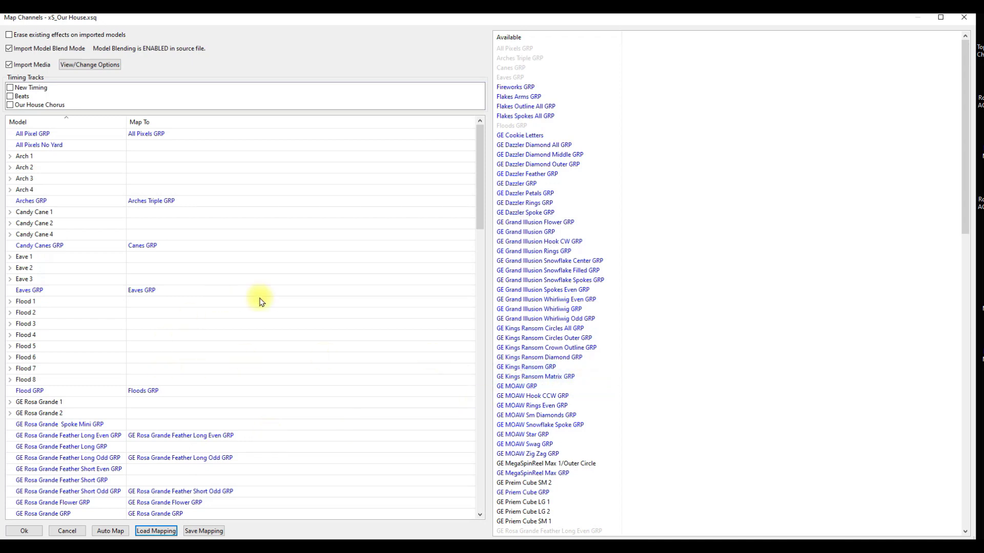
Check the model assignments filled in by the loaded mapping and cancel this repeat import.
{"action": "scroll", "coordinate": [297, 312], "scroll_direction": "down", "scroll_amount": 10}
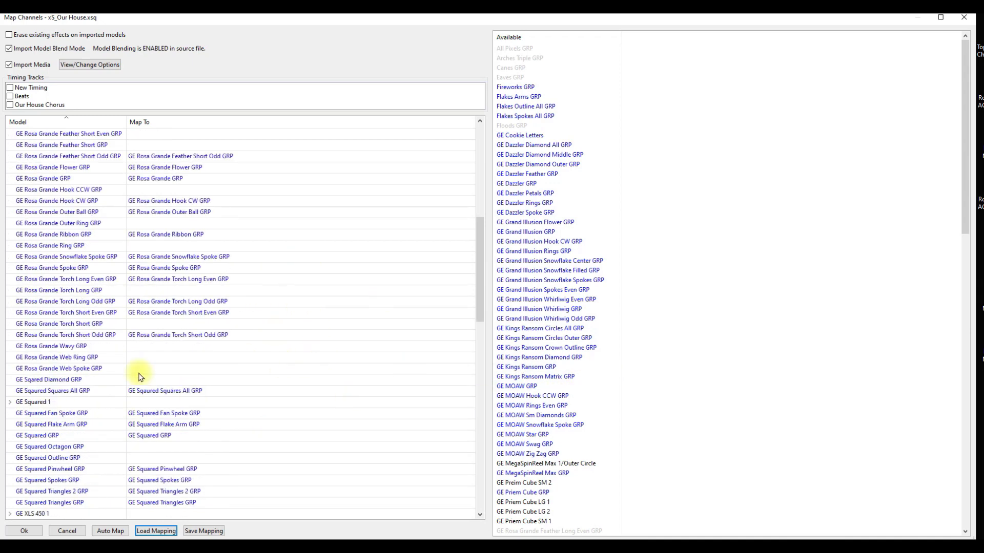
{"action": "scroll", "coordinate": [410, 391], "scroll_direction": "up", "scroll_amount": 10}
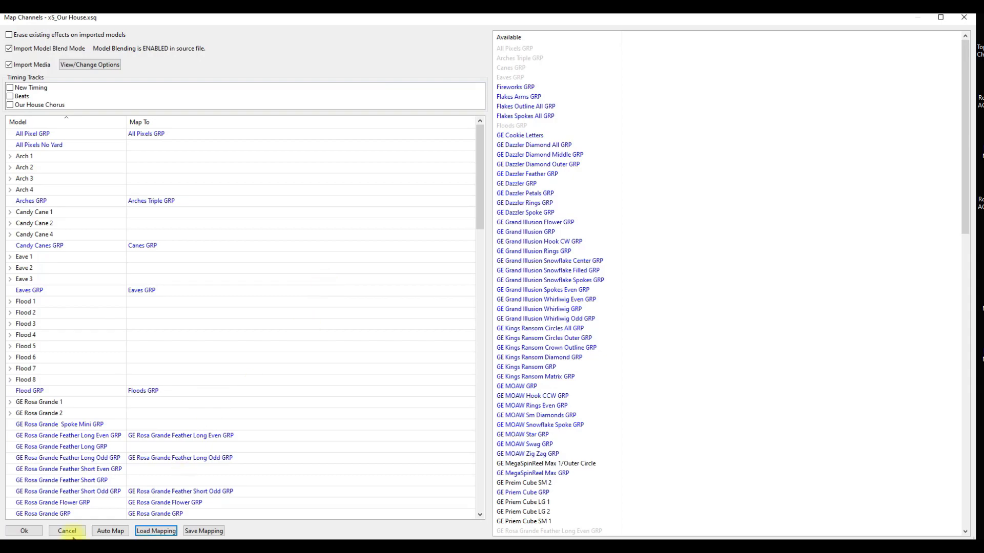
{"action": "left_click", "coordinate": [67, 531]}
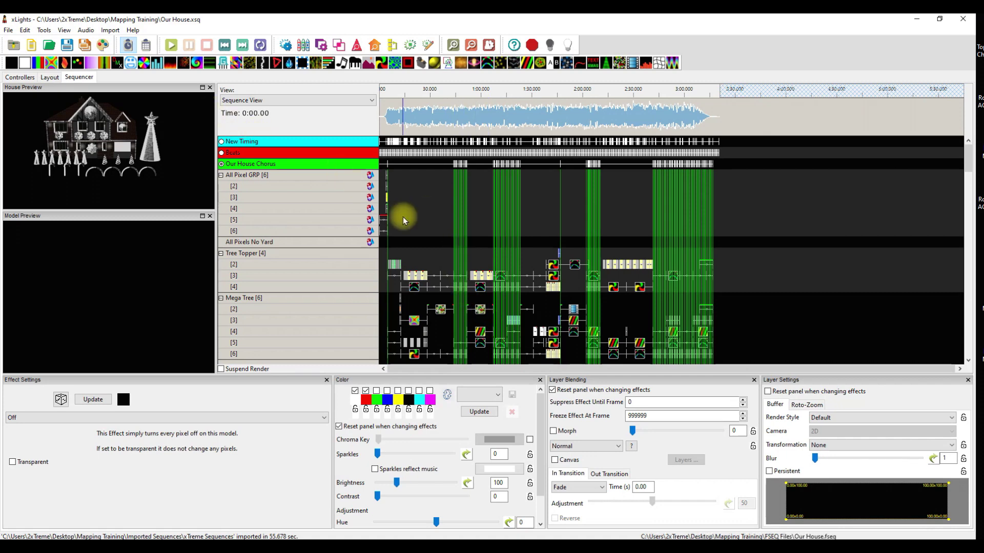
Render all effects in the sequence while viewing the per-model rendering progress, and save the rendered sequence.
{"action": "left_click", "coordinate": [102, 45]}
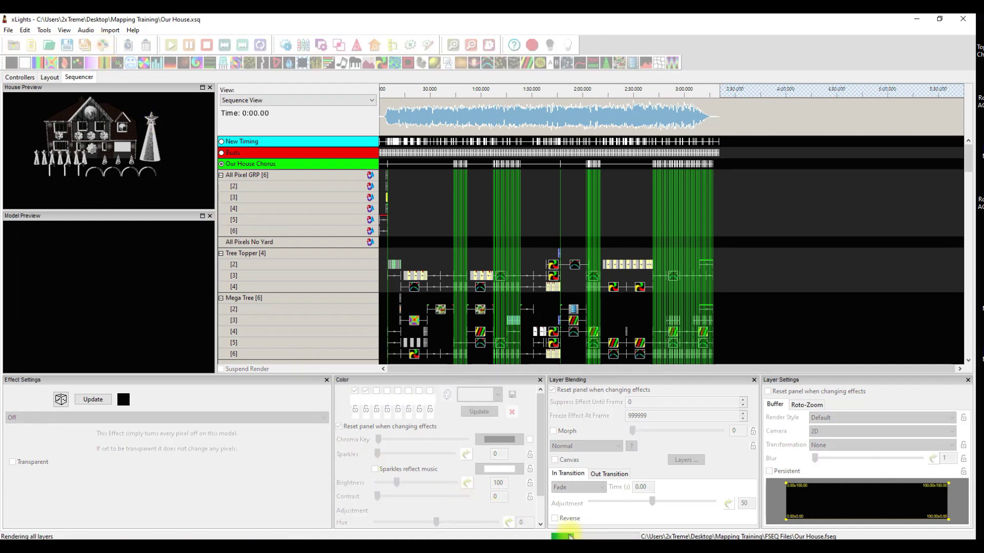
{"action": "left_click", "coordinate": [569, 537]}
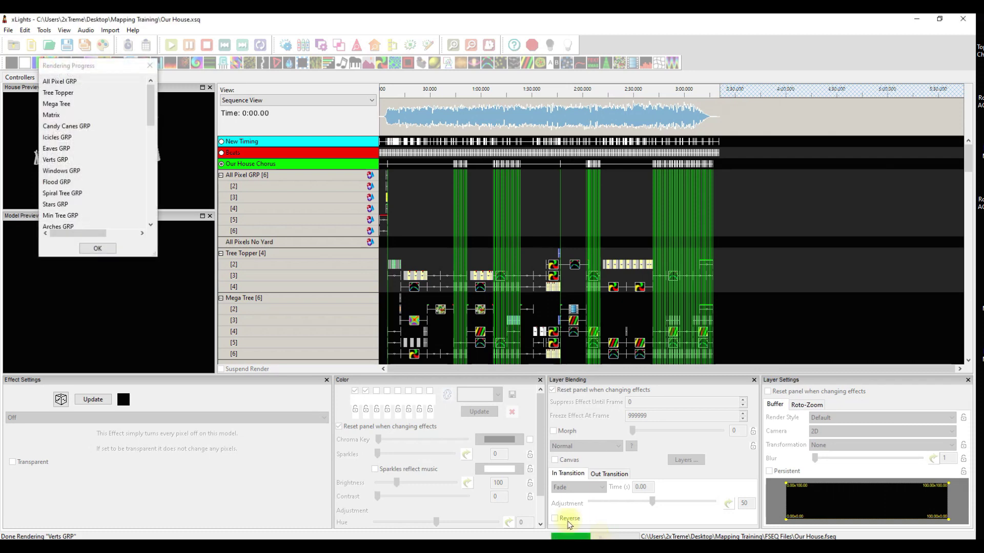
{"action": "left_click_drag", "start_coordinate": [155, 257], "coordinate": [843, 467]}
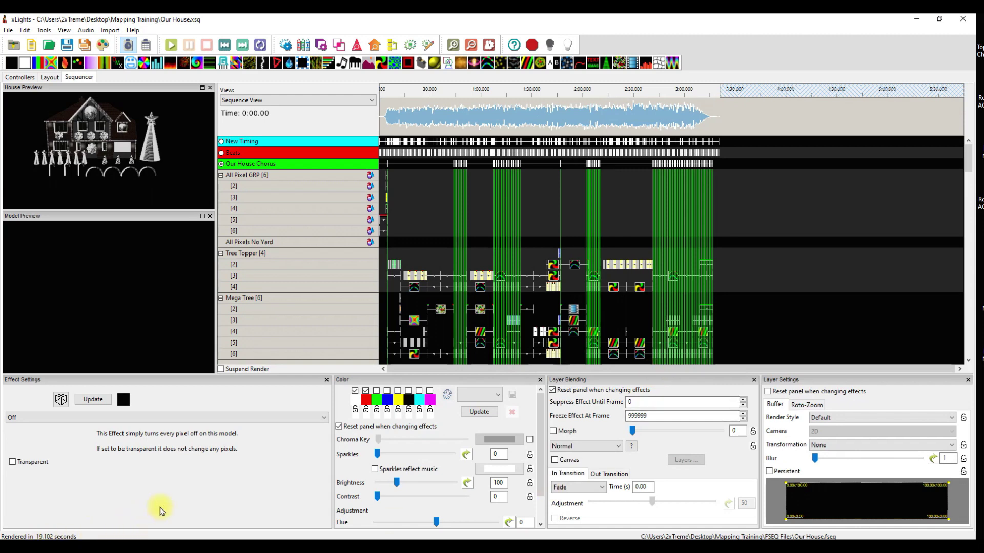
{"action": "left_click", "coordinate": [66, 45]}
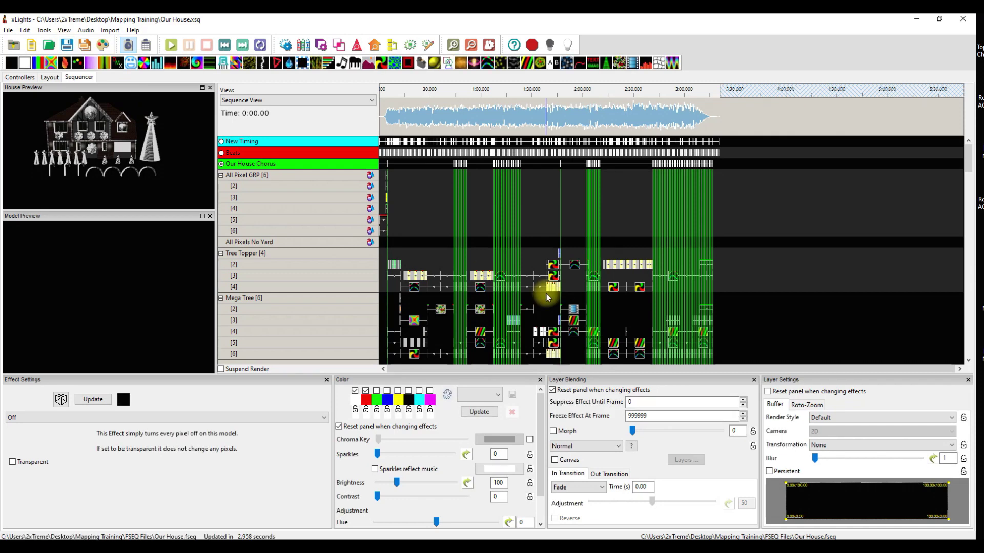
Open the sequence preferences to examine the Render on Save, FSEQ and render cache settings.
{"action": "left_click", "coordinate": [8, 30]}
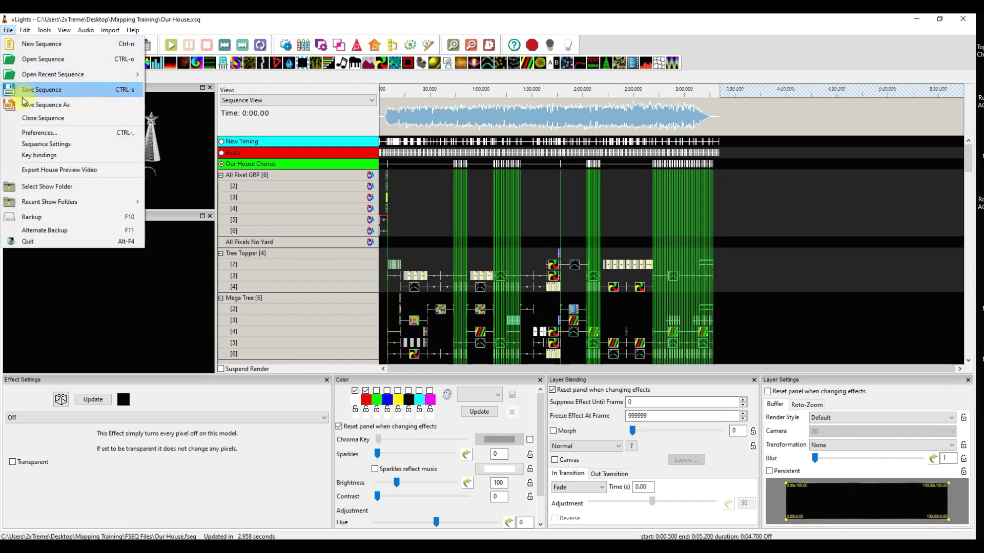
{"action": "left_click", "coordinate": [31, 133]}
{"action": "left_click", "coordinate": [149, 85]}
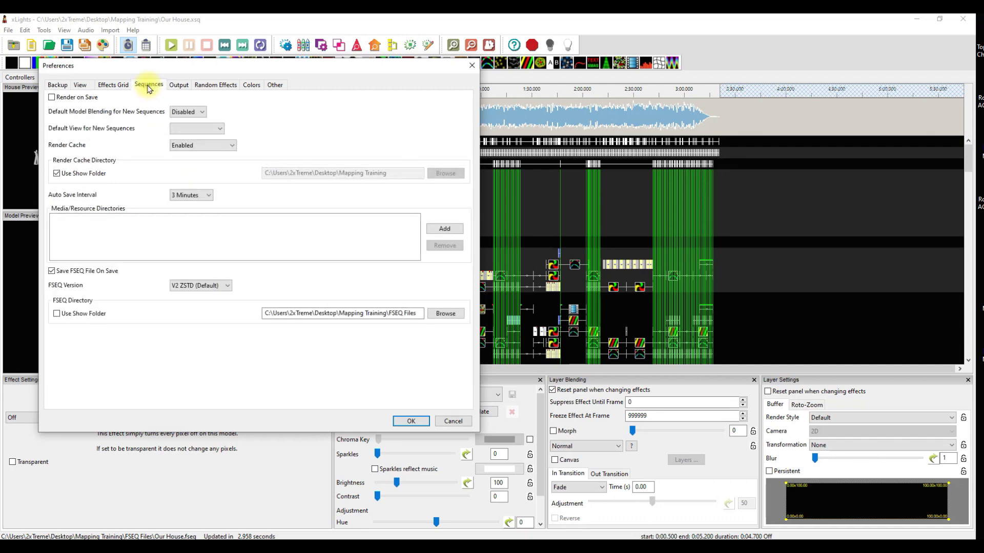
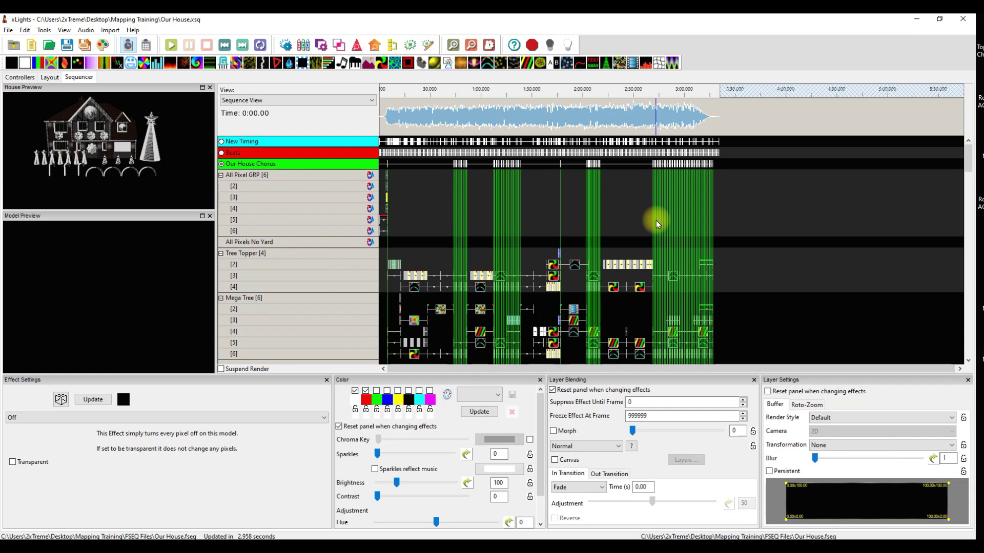
Play the Tree Topper's Pinwheel and Single Strand effects and view the display in an enlarged House Preview, restoring the preview's size at the end.
{"action": "left_click", "coordinate": [553, 264]}
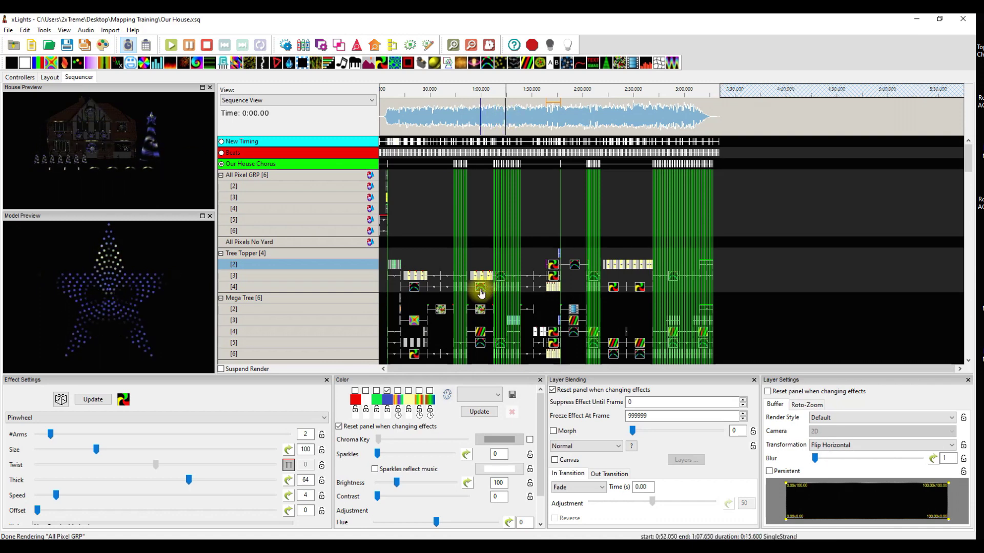
{"action": "left_click", "coordinate": [496, 288]}
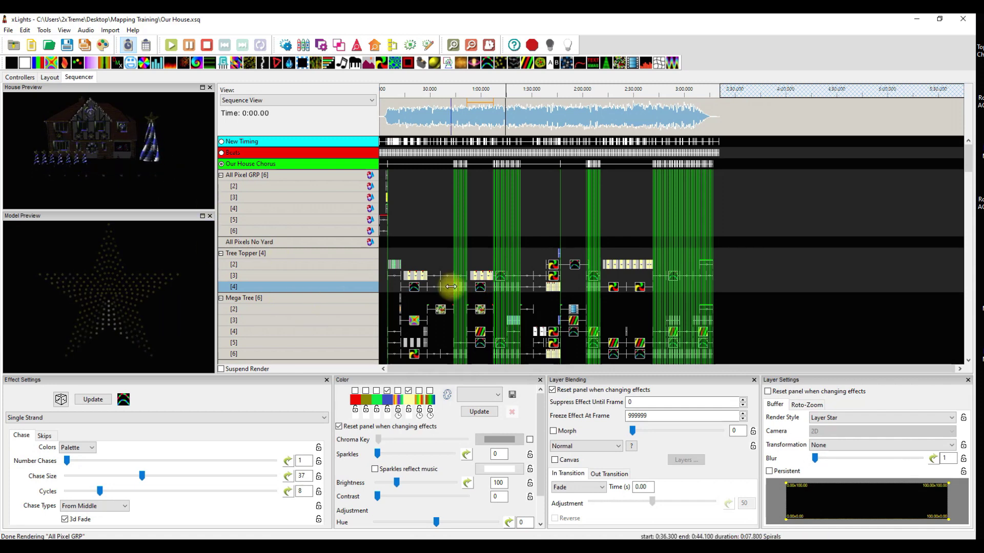
{"action": "scroll", "coordinate": [181, 95], "scroll_direction": "up", "scroll_amount": 3}
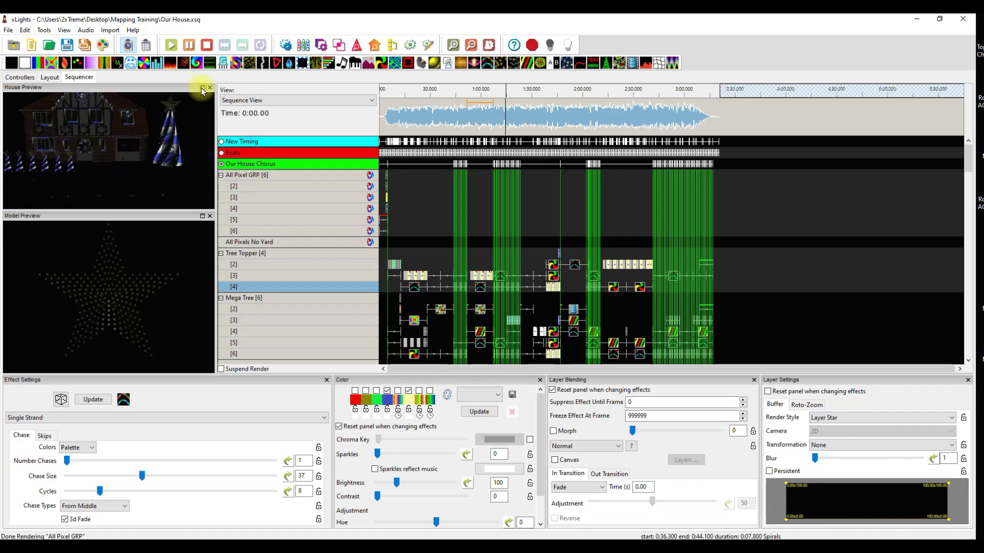
{"action": "left_click", "coordinate": [203, 87]}
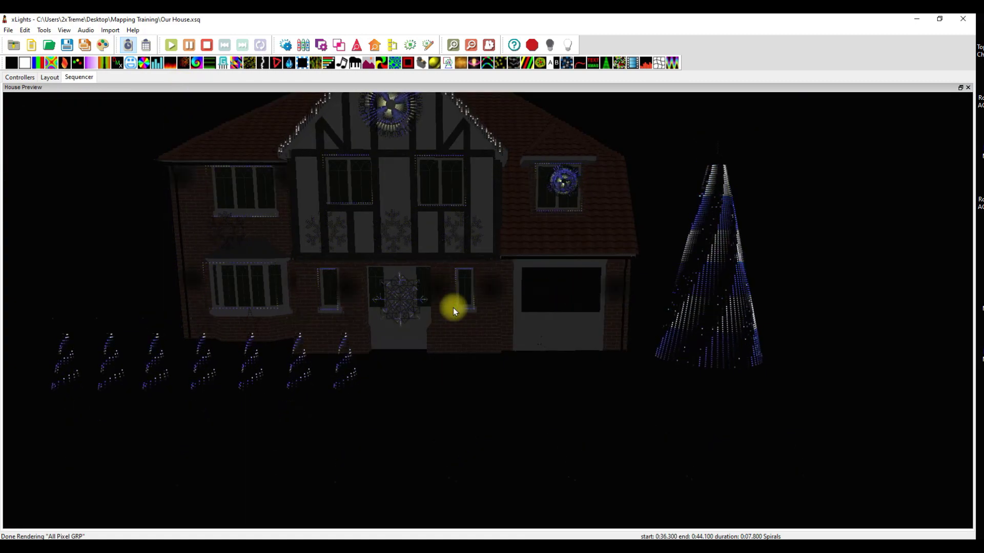
{"action": "scroll", "coordinate": [489, 374], "scroll_direction": "down", "scroll_amount": 2}
{"action": "scroll", "coordinate": [490, 374], "scroll_direction": "down", "scroll_amount": 1}
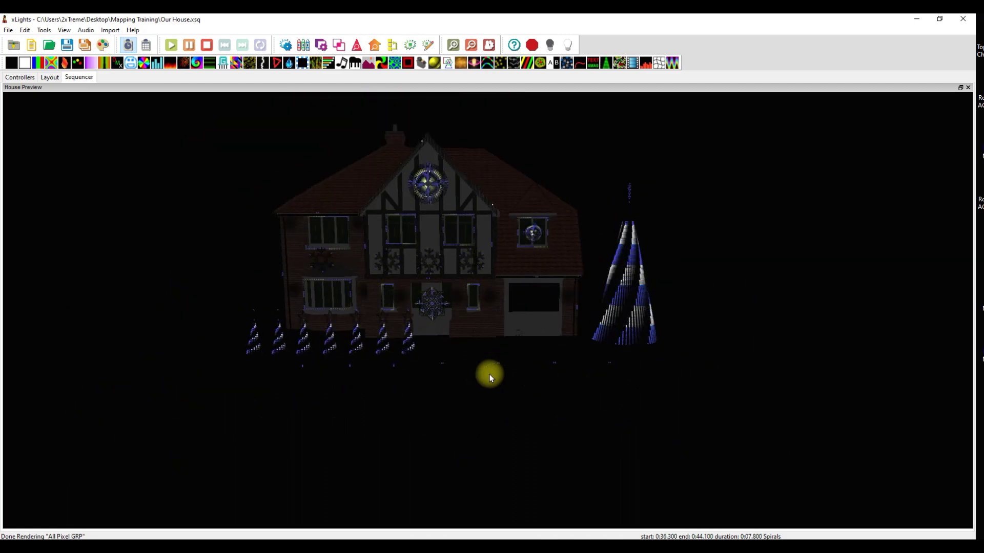
{"action": "left_click", "coordinate": [960, 87]}
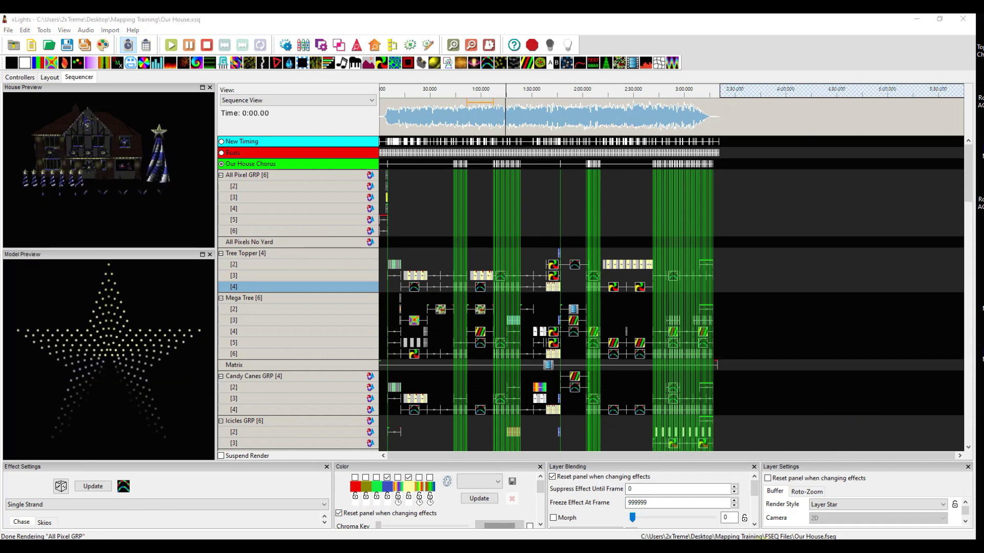
Launch a second xLights instance, decline the autosaved rgbeffects file, and open the Our House sequence in it.
{"action": "right_click", "coordinate": [743, 547]}
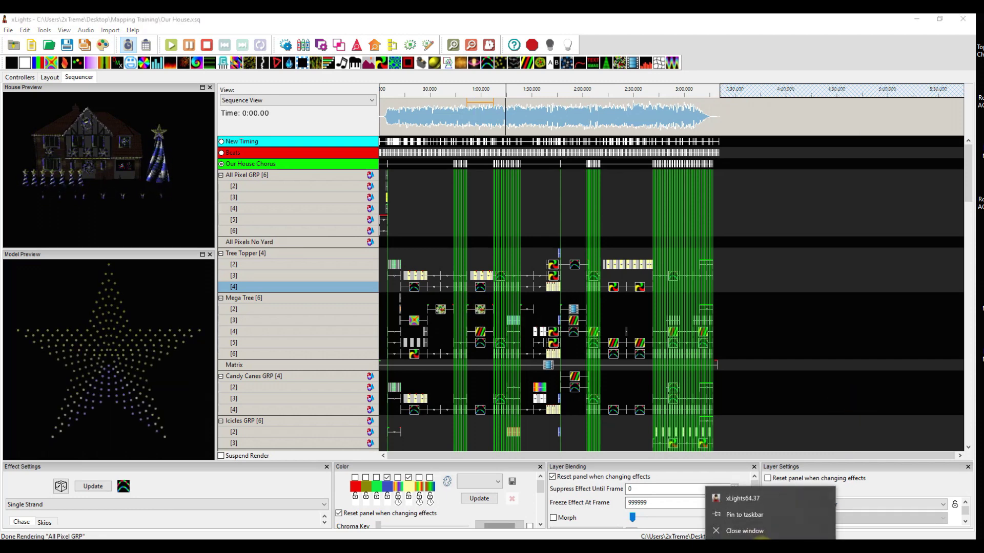
{"action": "left_click", "coordinate": [739, 501]}
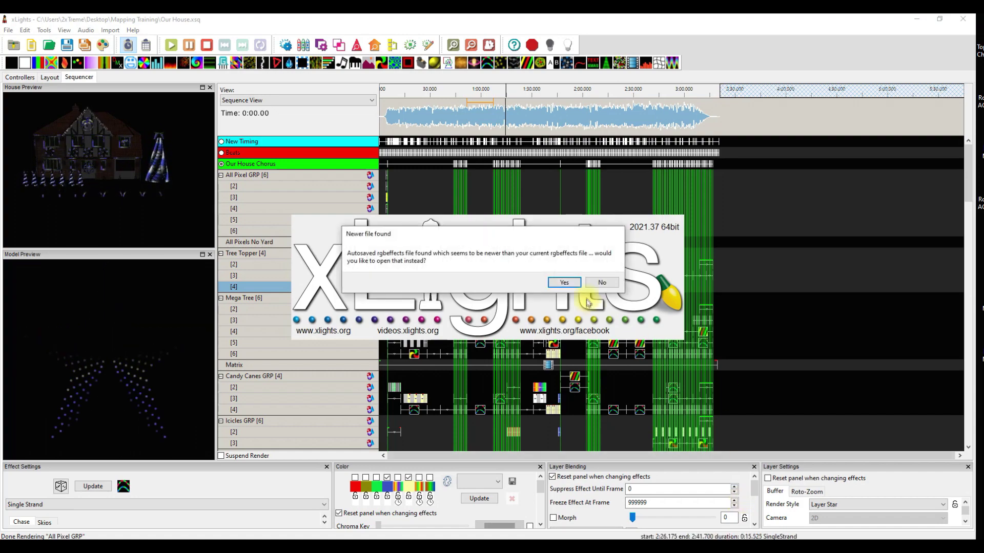
{"action": "left_click", "coordinate": [604, 284]}
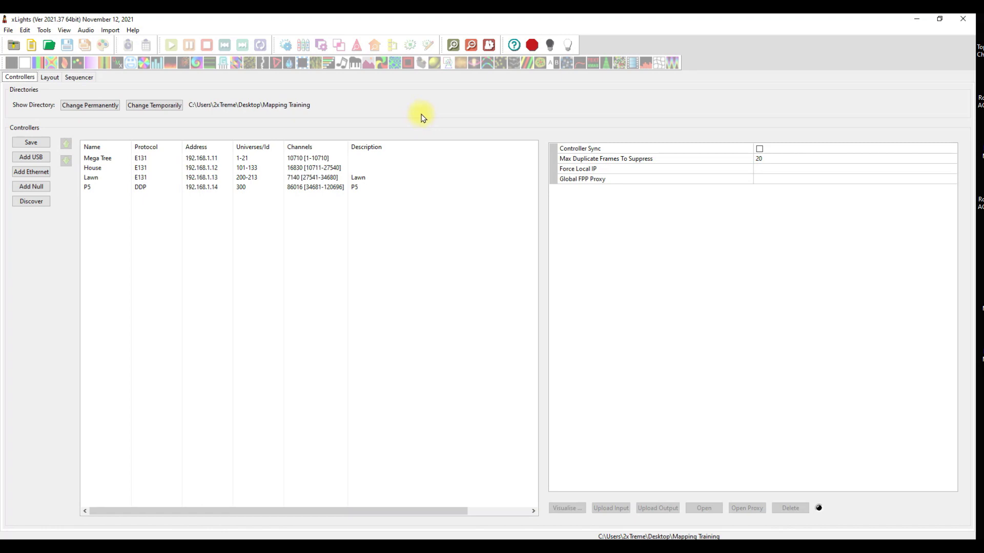
{"action": "left_click", "coordinate": [49, 45]}
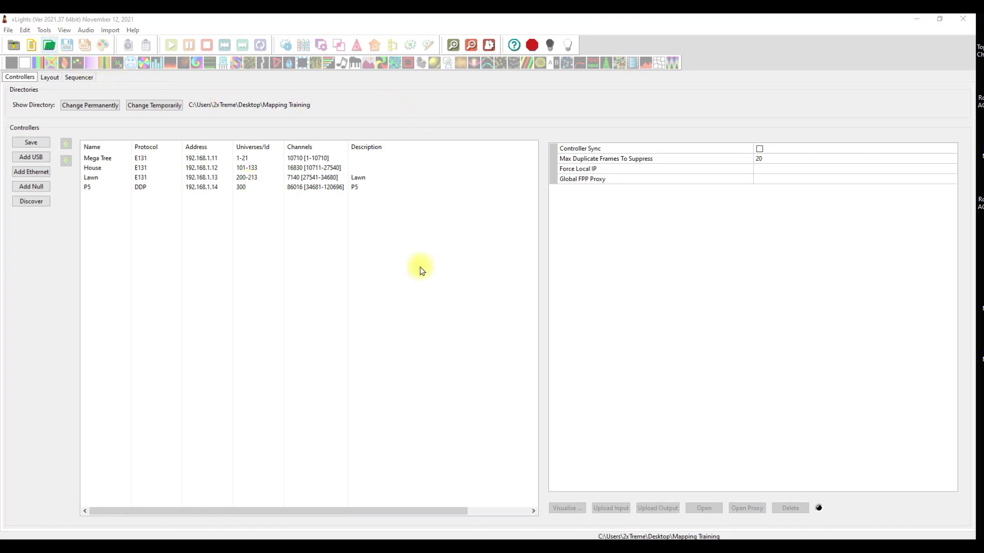
{"action": "double_click", "coordinate": [248, 247]}
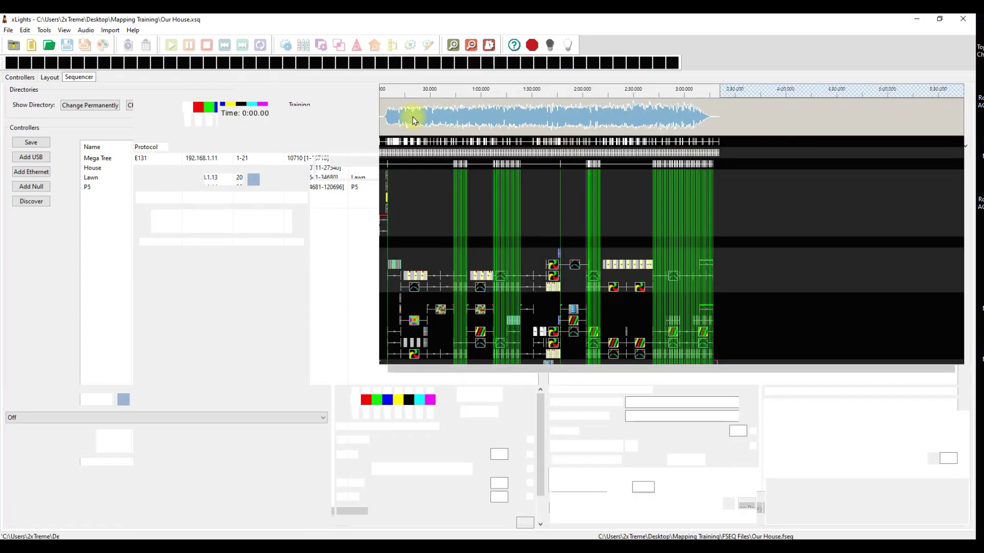
Arrange the two xLights windows side by side and narrow the second window's model name column to show more of its effects grid.
{"action": "left_click_drag", "start_coordinate": [131, 22], "coordinate": [277, 83]}
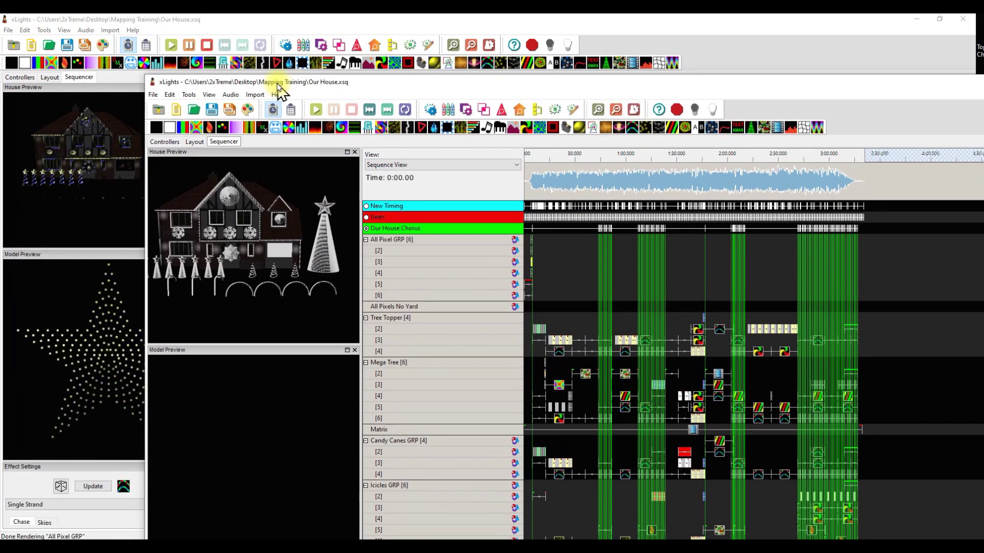
{"action": "left_click_drag", "start_coordinate": [142, 74], "coordinate": [546, 77]}
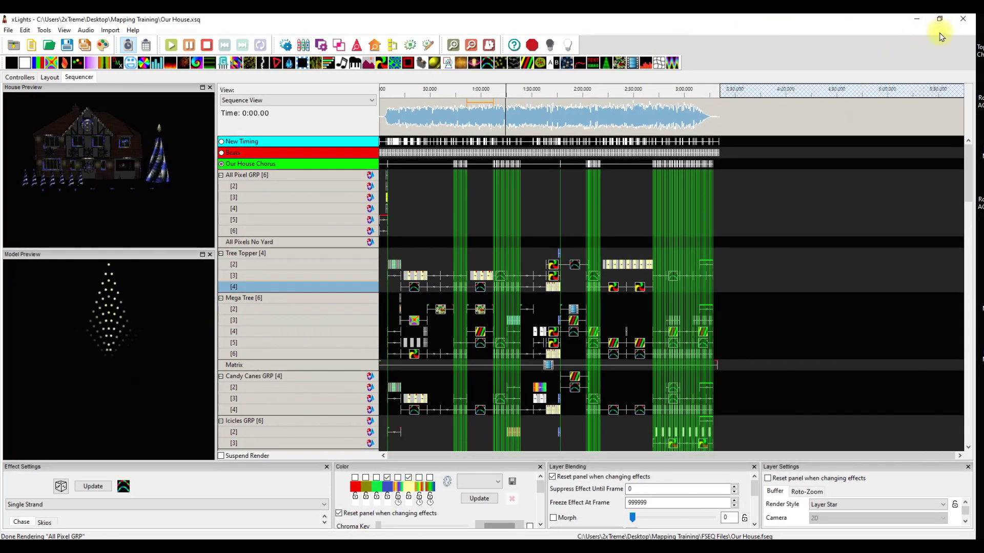
{"action": "left_click_drag", "start_coordinate": [763, 21], "coordinate": [658, 101]}
{"action": "left_click_drag", "start_coordinate": [878, 128], "coordinate": [439, 127]}
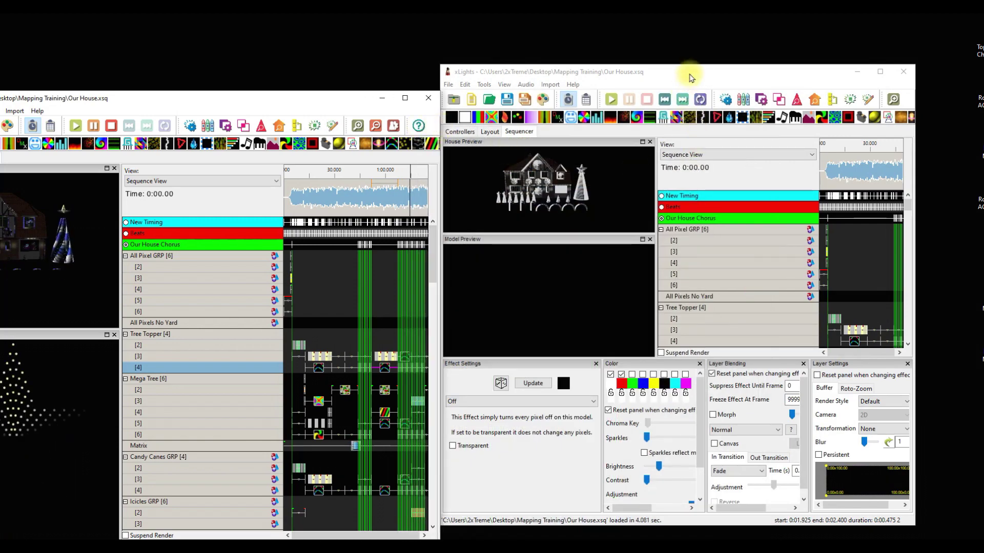
{"action": "left_click_drag", "start_coordinate": [705, 77], "coordinate": [790, 79]}
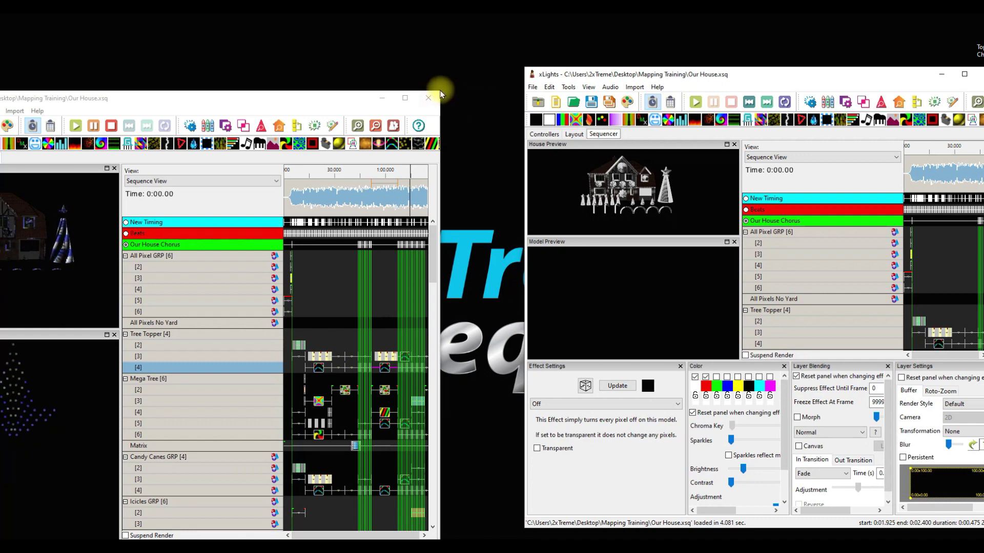
{"action": "left_click_drag", "start_coordinate": [439, 91], "coordinate": [526, 60]}
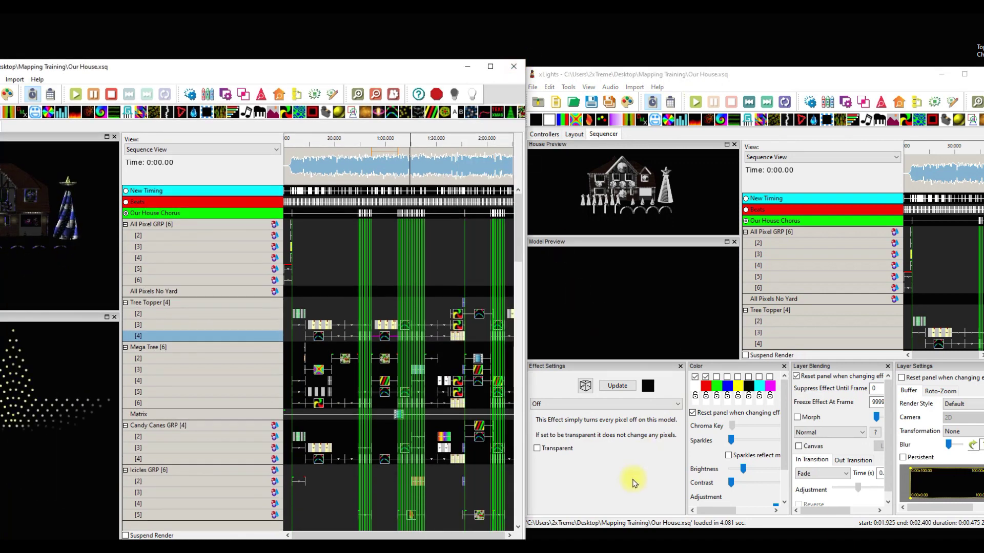
{"action": "left_click_drag", "start_coordinate": [621, 530], "coordinate": [620, 541]}
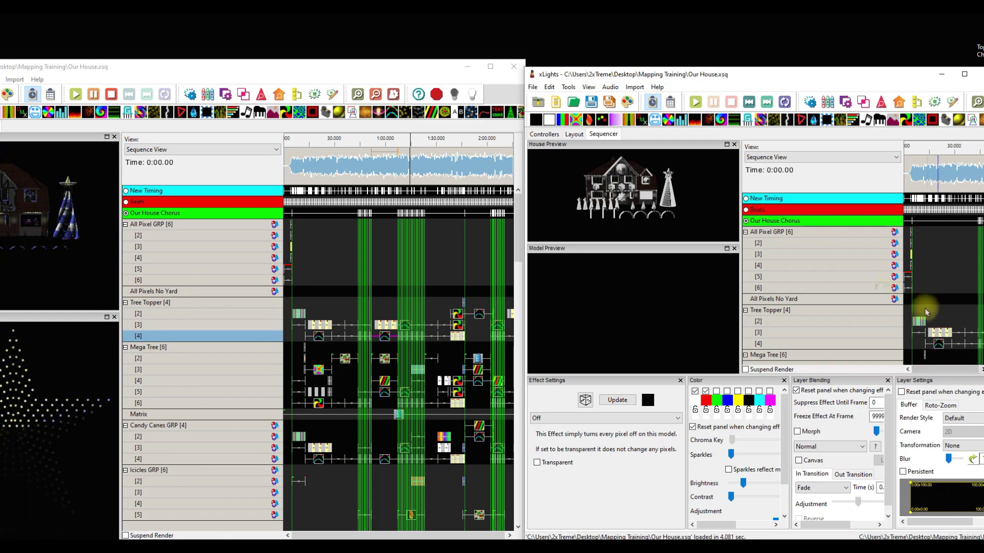
{"action": "left_click_drag", "start_coordinate": [903, 238], "coordinate": [799, 239]}
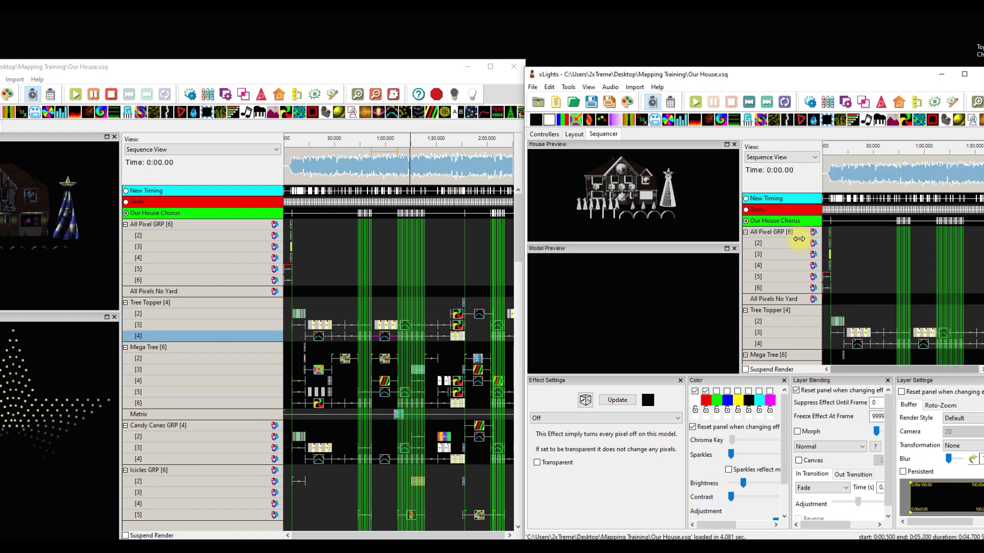
Copy the Candy Canes GRP effects on all its layers, up to the first chorus, in the second instance.
{"action": "scroll", "coordinate": [859, 316], "scroll_direction": "down", "scroll_amount": 3}
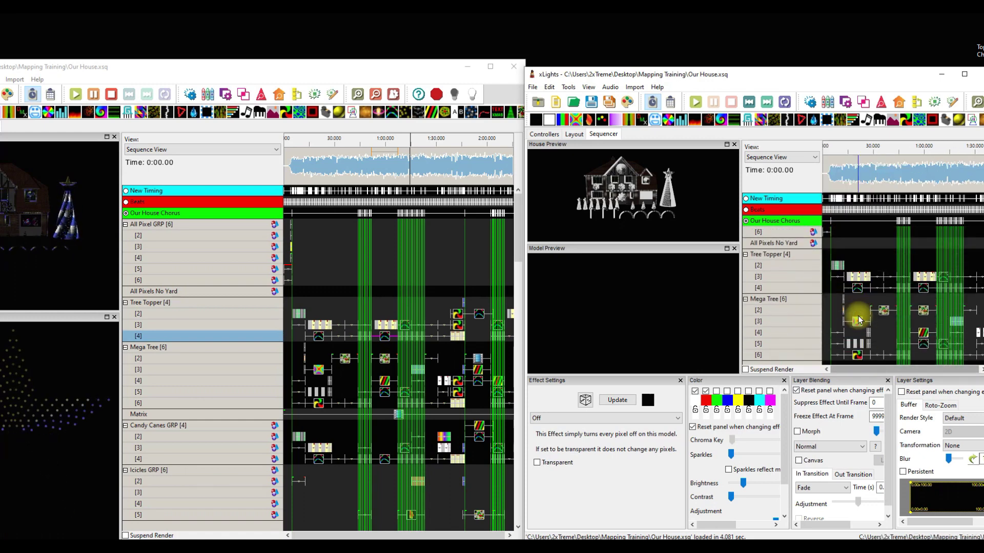
{"action": "scroll", "coordinate": [860, 320], "scroll_direction": "down", "scroll_amount": 1}
{"action": "scroll", "coordinate": [860, 320], "scroll_direction": "down", "scroll_amount": 1}
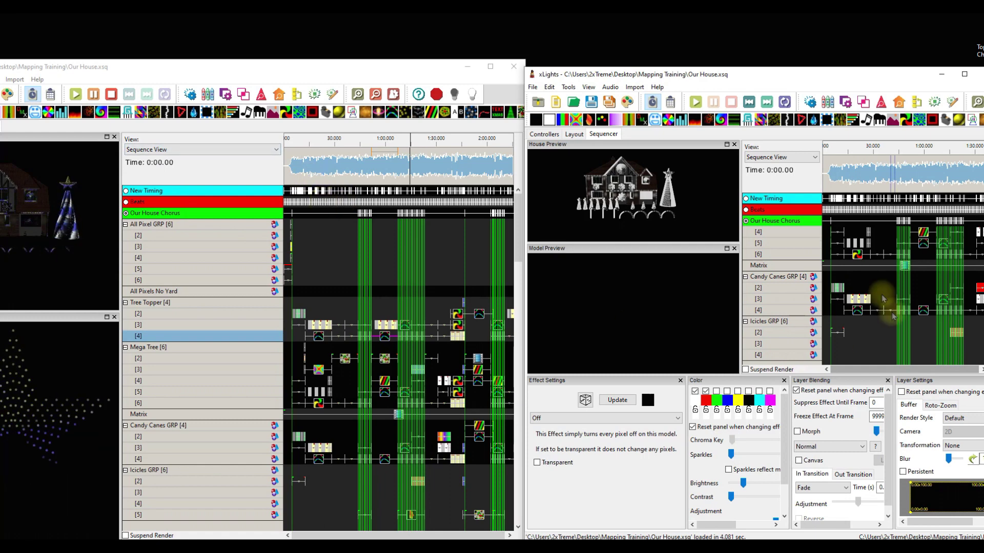
{"action": "left_click_drag", "start_coordinate": [856, 274], "coordinate": [858, 314]}
{"action": "right_click", "coordinate": [858, 314]}
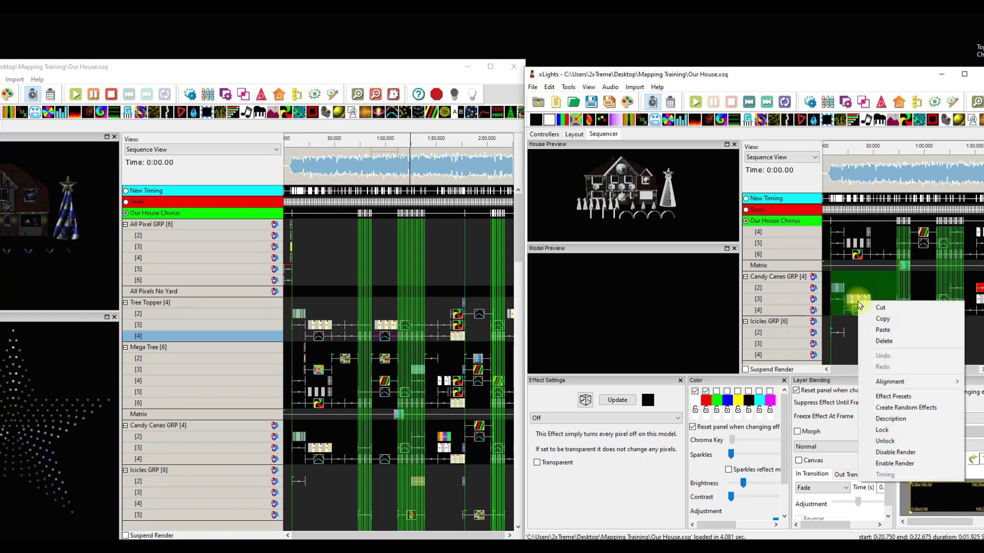
{"action": "left_click", "coordinate": [881, 315]}
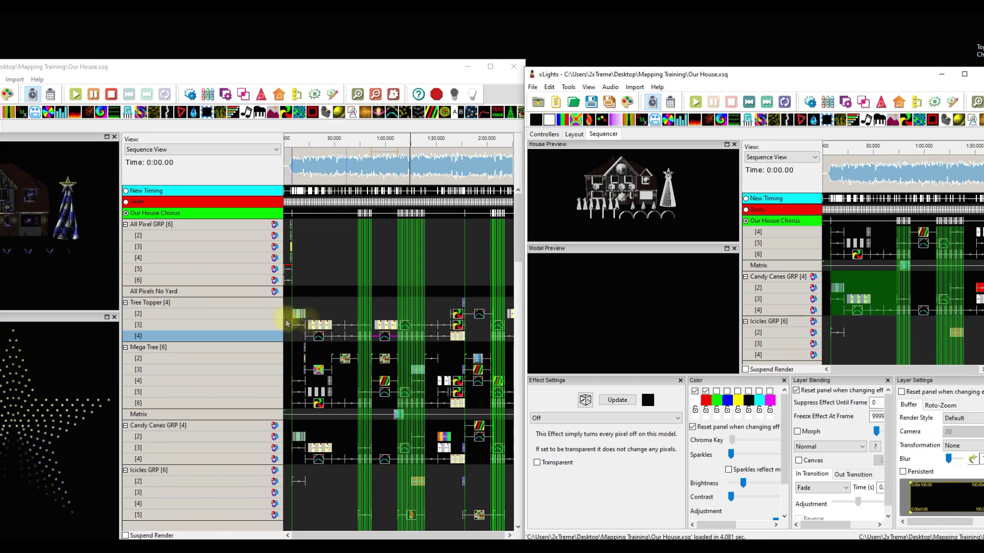
Paste the copied Candy Canes effects at the start of Spiral Tree GRP in the first instance and widen its preview panels.
{"action": "scroll", "coordinate": [346, 363], "scroll_direction": "down", "scroll_amount": 9}
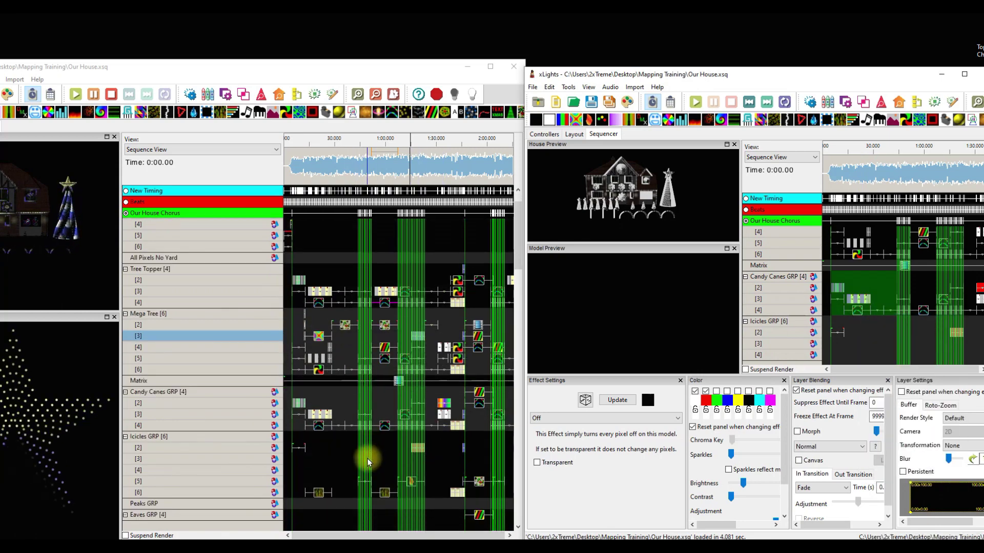
{"action": "scroll", "coordinate": [368, 460], "scroll_direction": "down", "scroll_amount": 2}
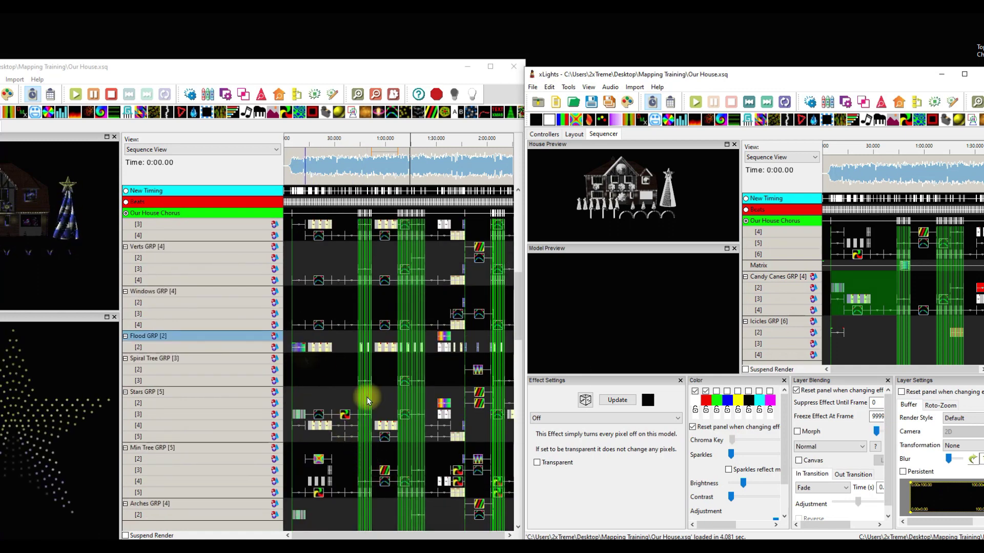
{"action": "left_click", "coordinate": [859, 299]}
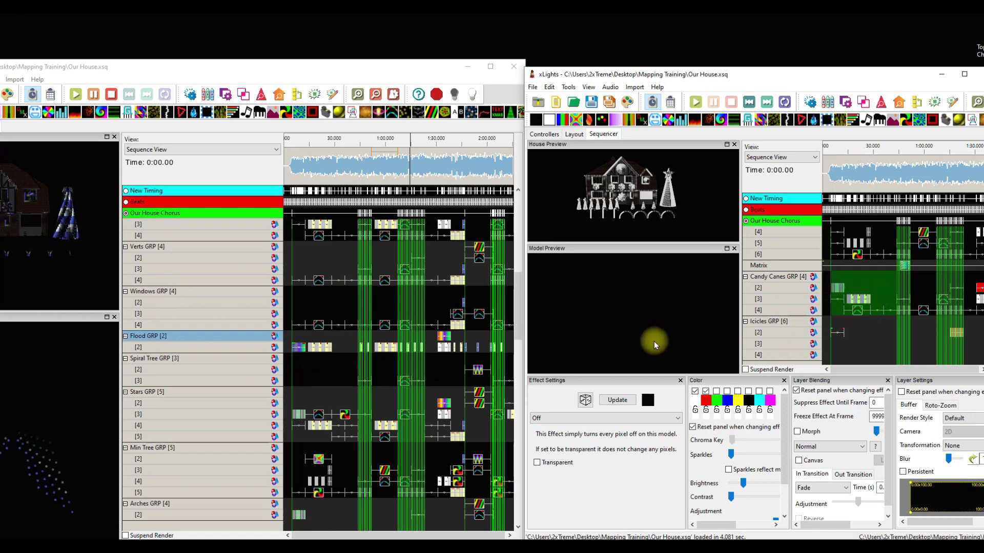
{"action": "left_click", "coordinate": [306, 358]}
{"action": "right_click", "coordinate": [306, 355]}
{"action": "left_click", "coordinate": [338, 389]}
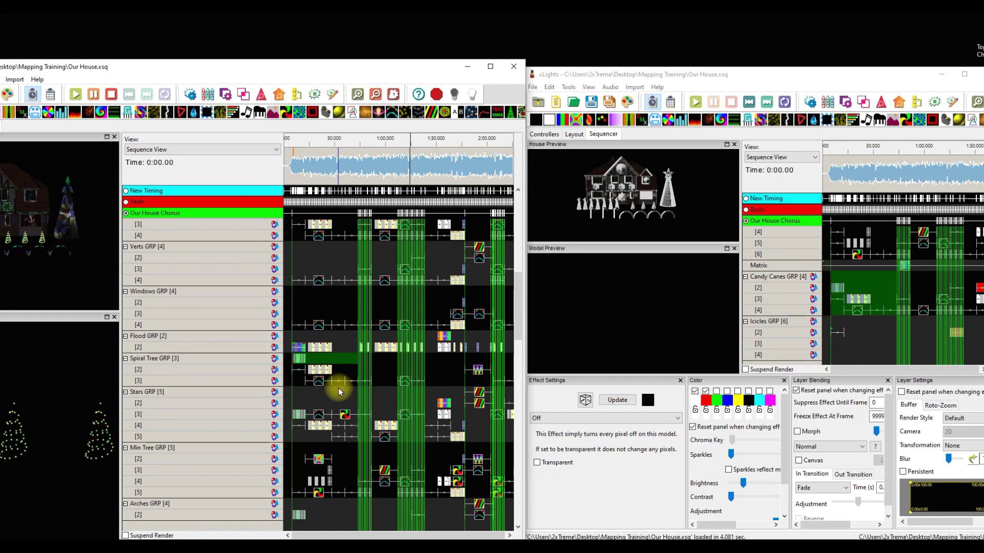
{"action": "left_click", "coordinate": [296, 372]}
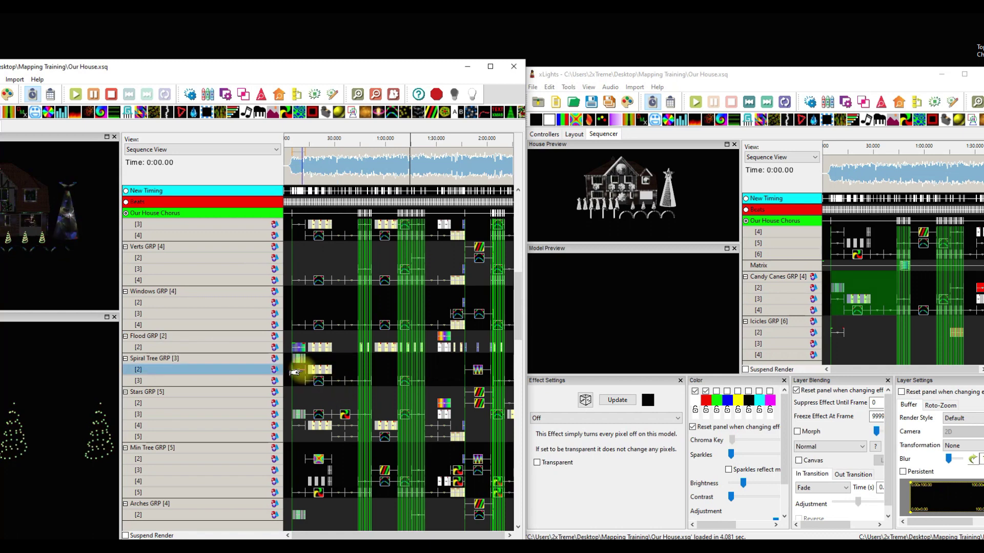
{"action": "left_click_drag", "start_coordinate": [123, 280], "coordinate": [169, 280]}
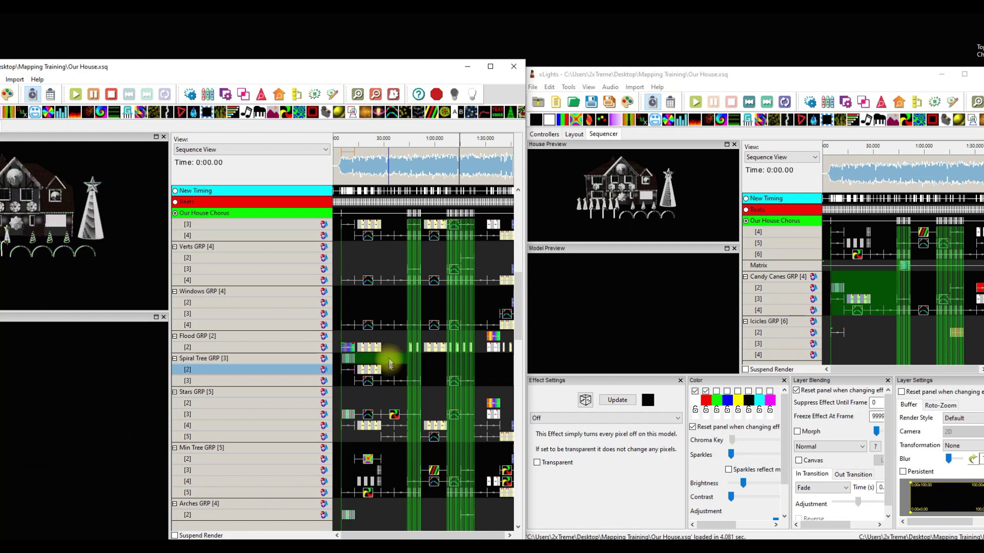
Delete the pasted effects from all three layers of Spiral Tree GRP.
{"action": "left_click_drag", "start_coordinate": [389, 357], "coordinate": [388, 381]}
{"action": "key", "text": "Delete"}
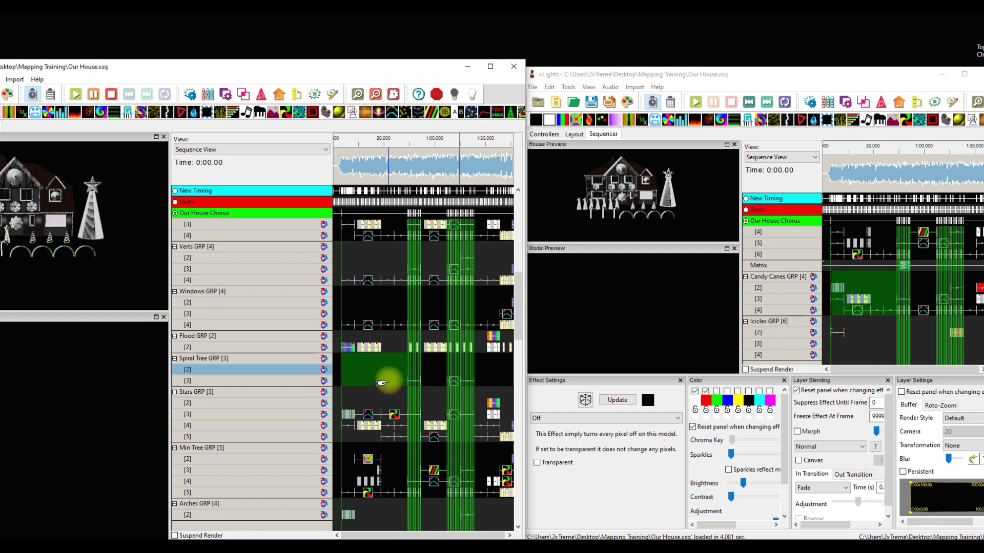
{"action": "left_click", "coordinate": [390, 340]}
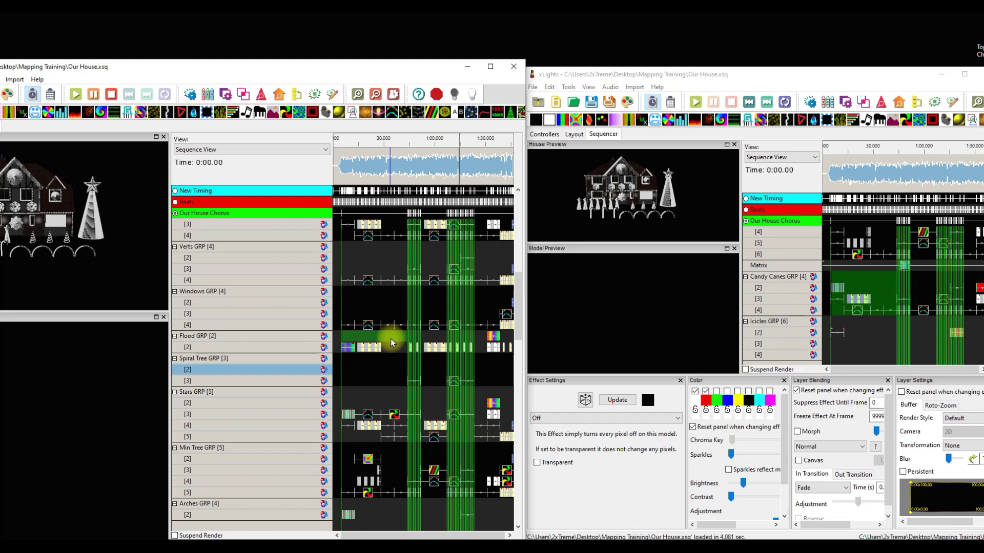
{"action": "left_click", "coordinate": [853, 316]}
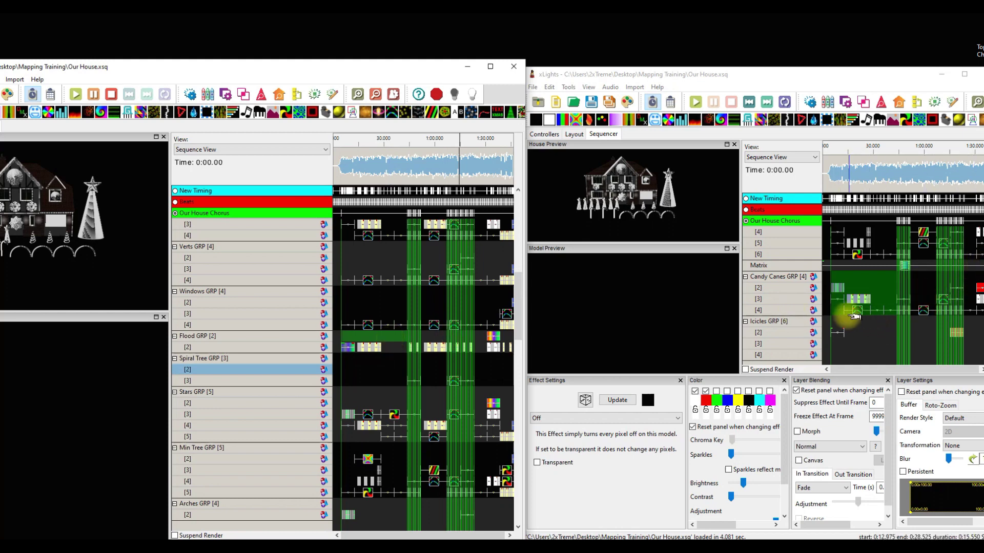
{"action": "left_click", "coordinate": [826, 323]}
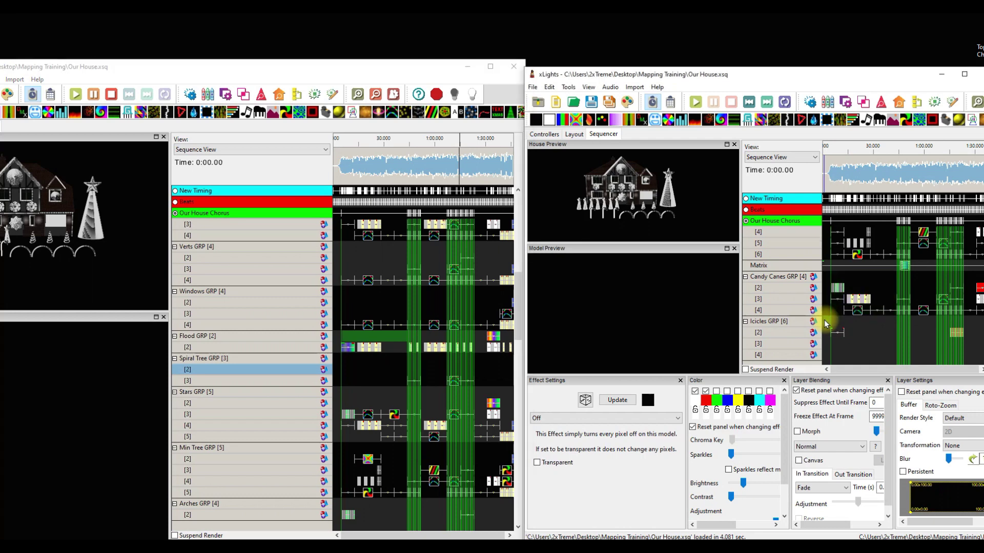
{"action": "left_click", "coordinate": [855, 280]}
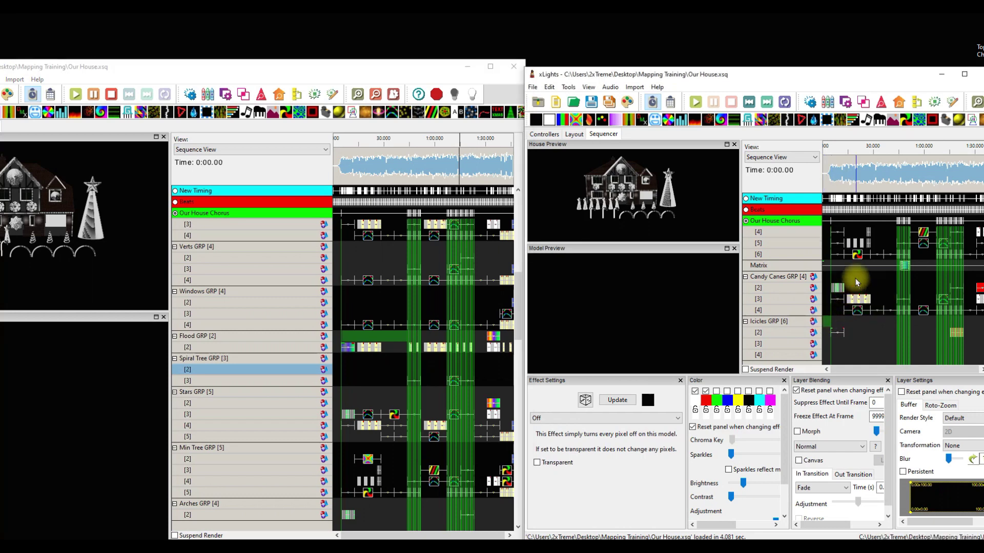
{"action": "left_click", "coordinate": [871, 273]}
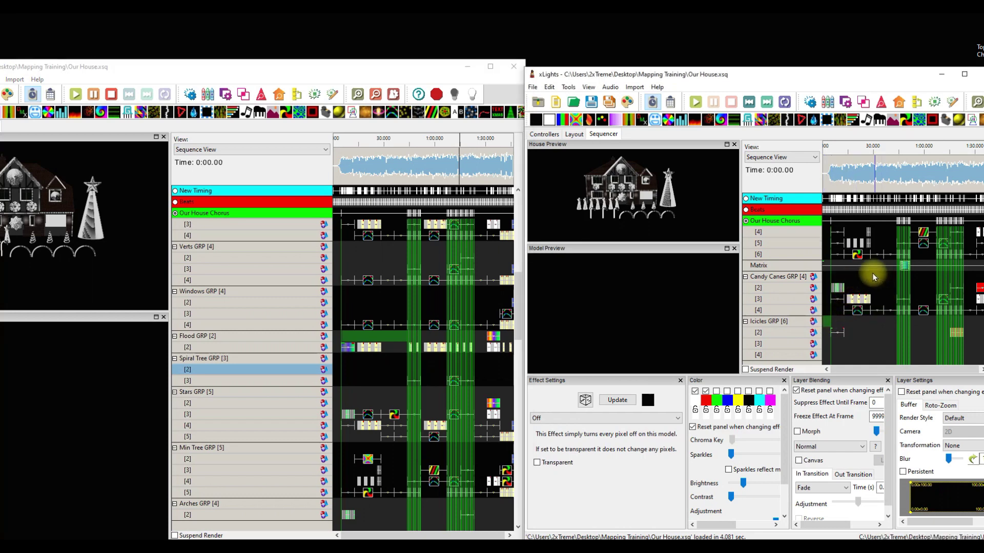